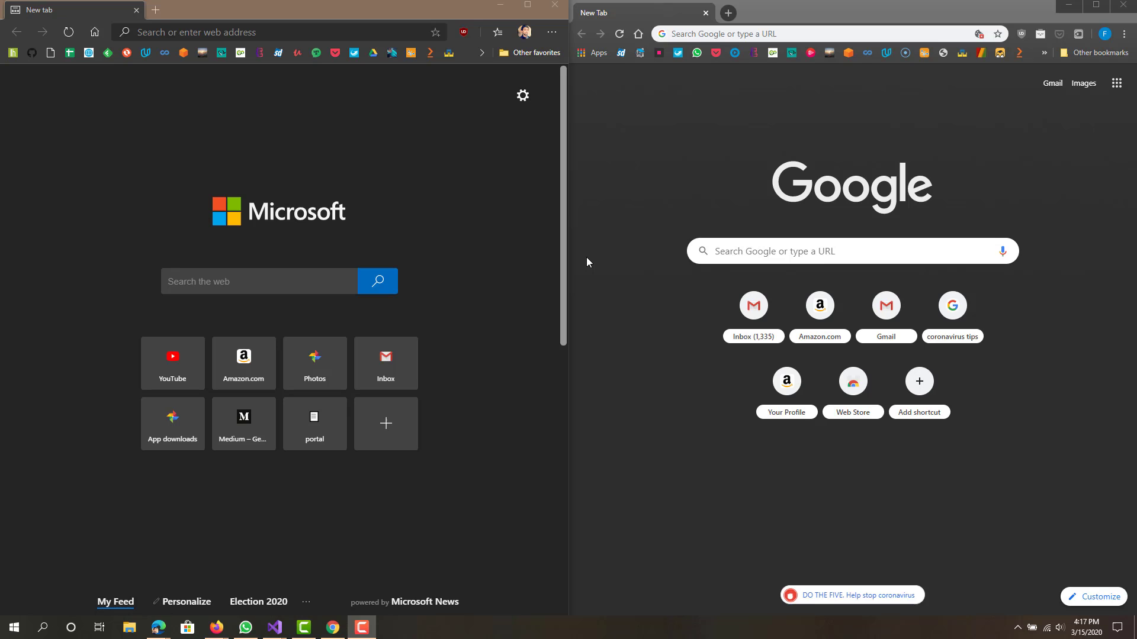
Alternate focus between the side-by-side Chrome and Edge windows while comparing them
left_click(614, 239)
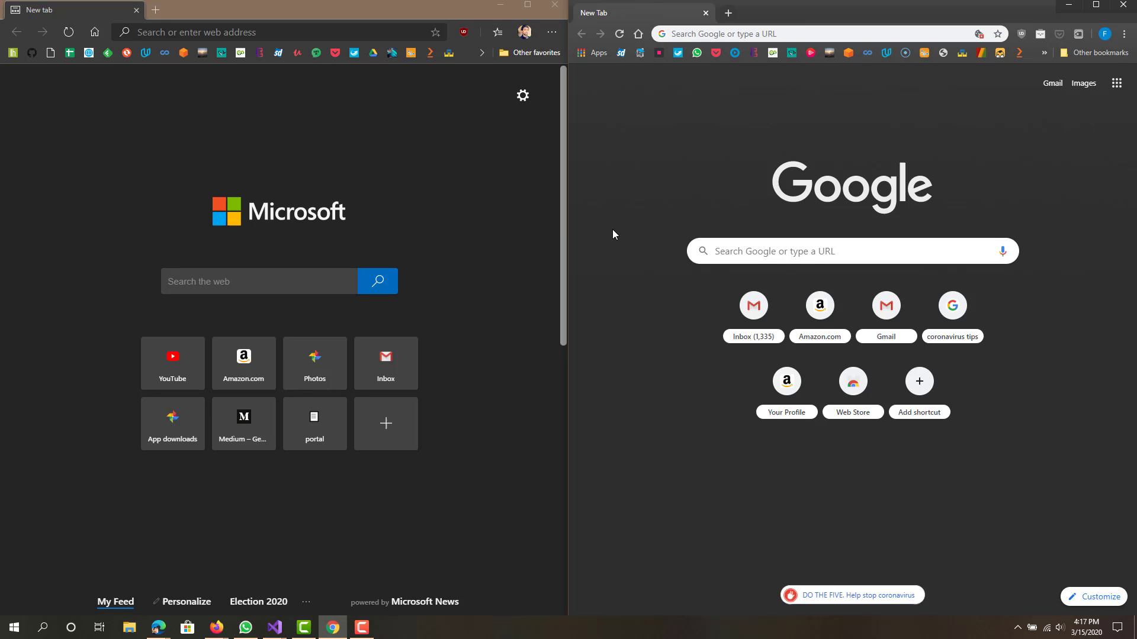
left_click(539, 225)
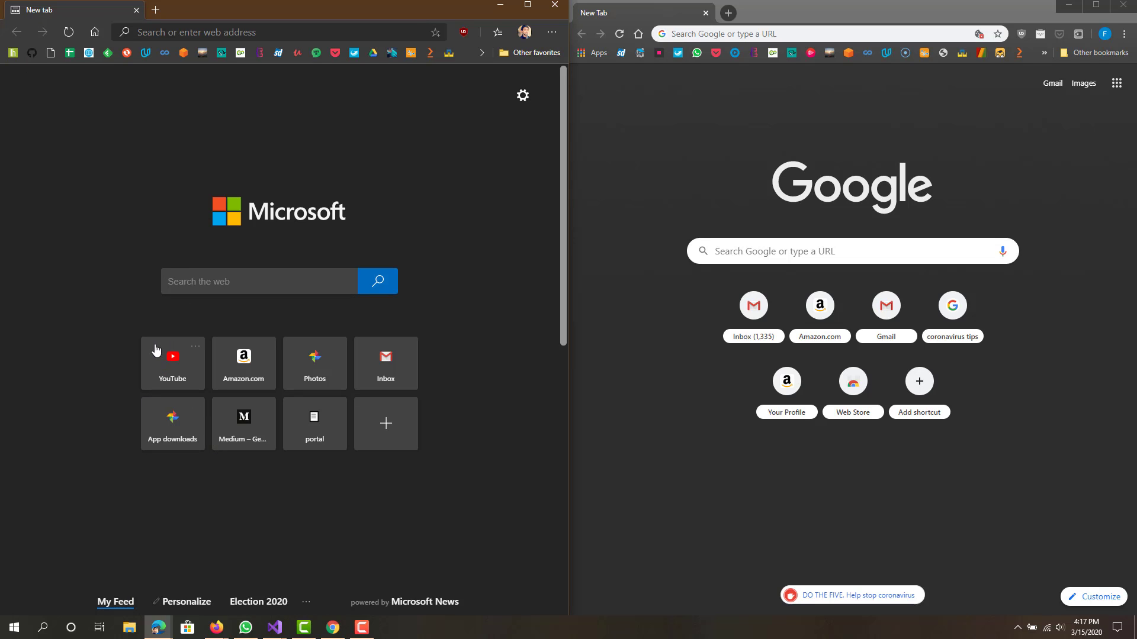
mouse_move(314, 423)
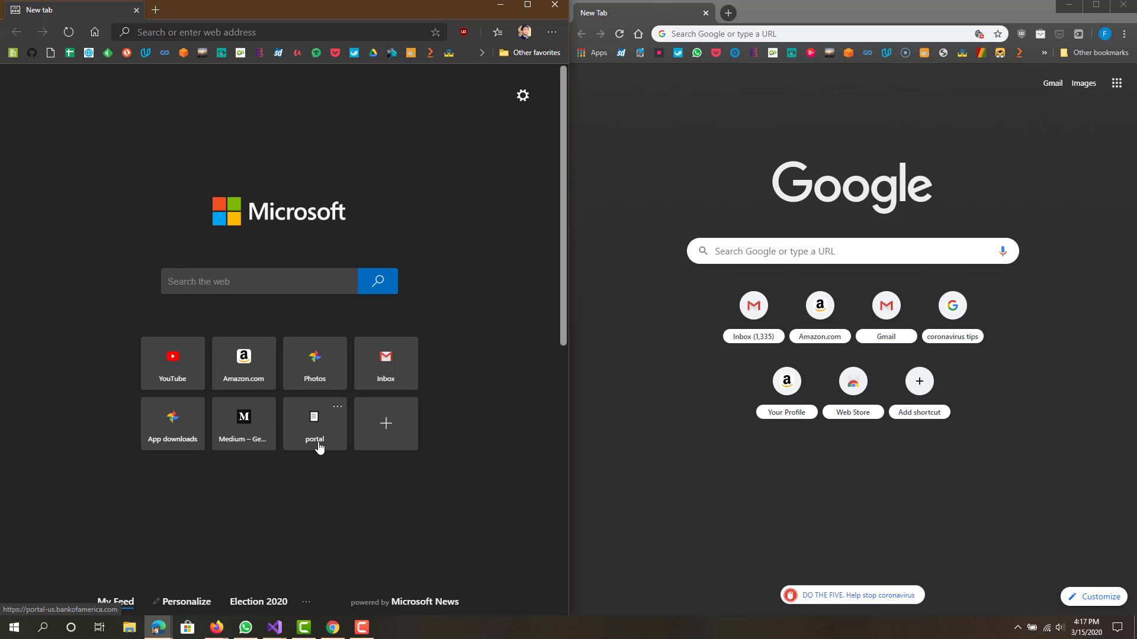
scroll(492, 489, "down", 2)
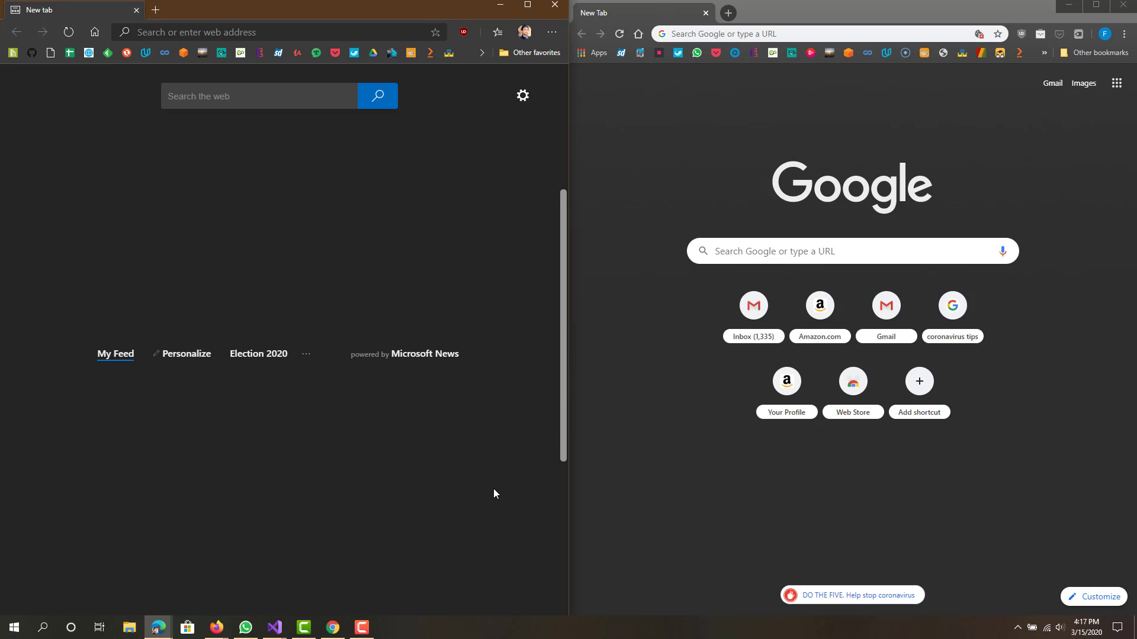
scroll(490, 475, "up", 2)
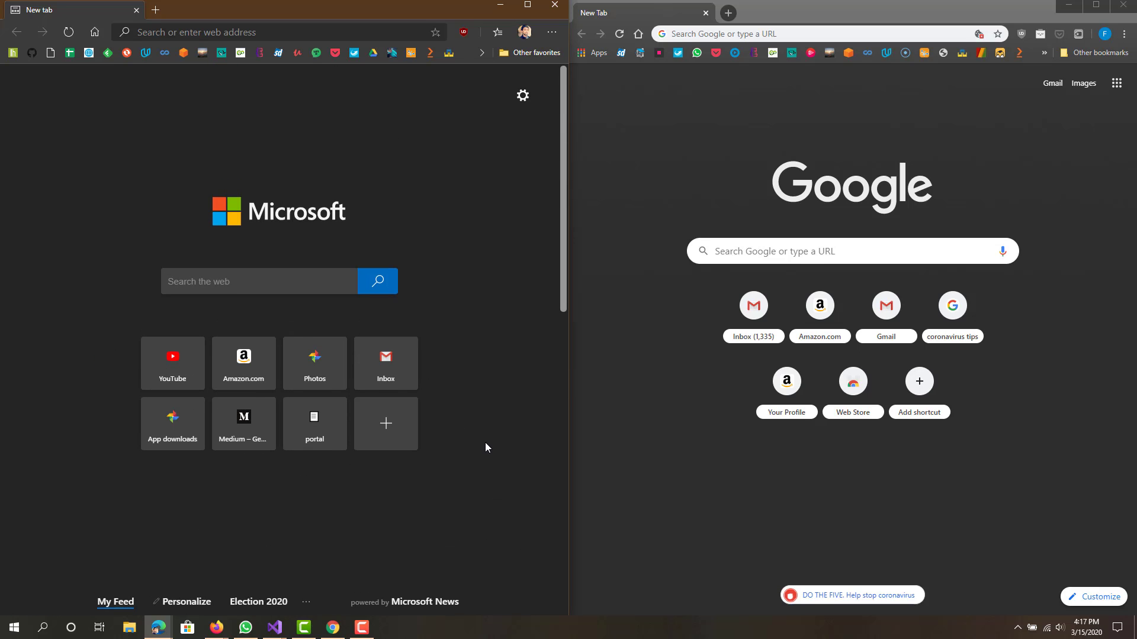
left_click(614, 212)
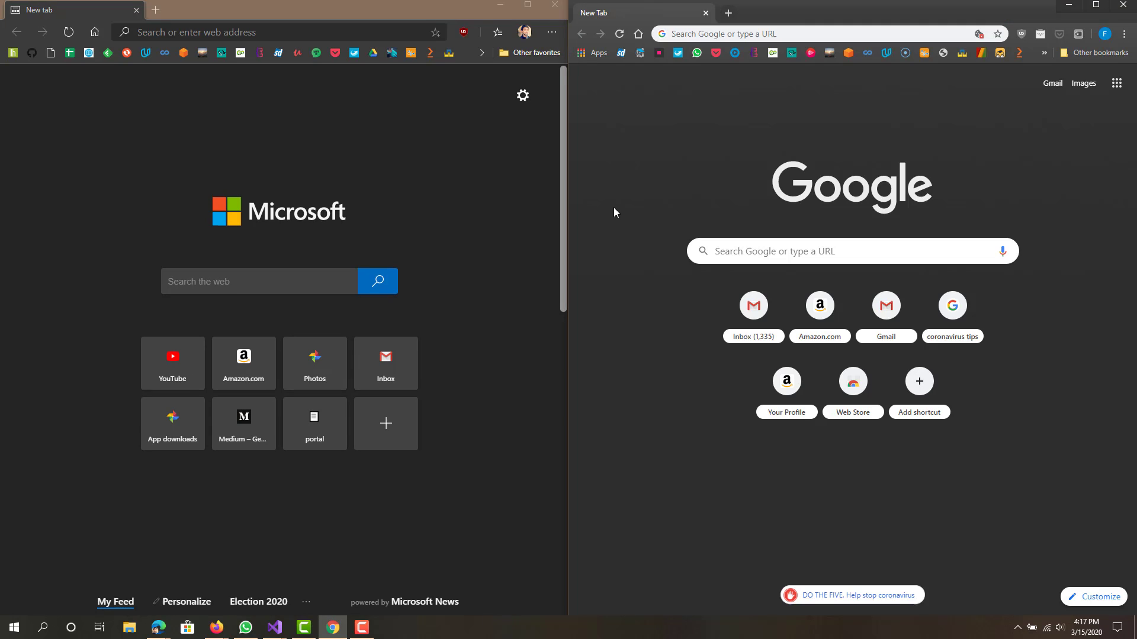
left_click(458, 234)
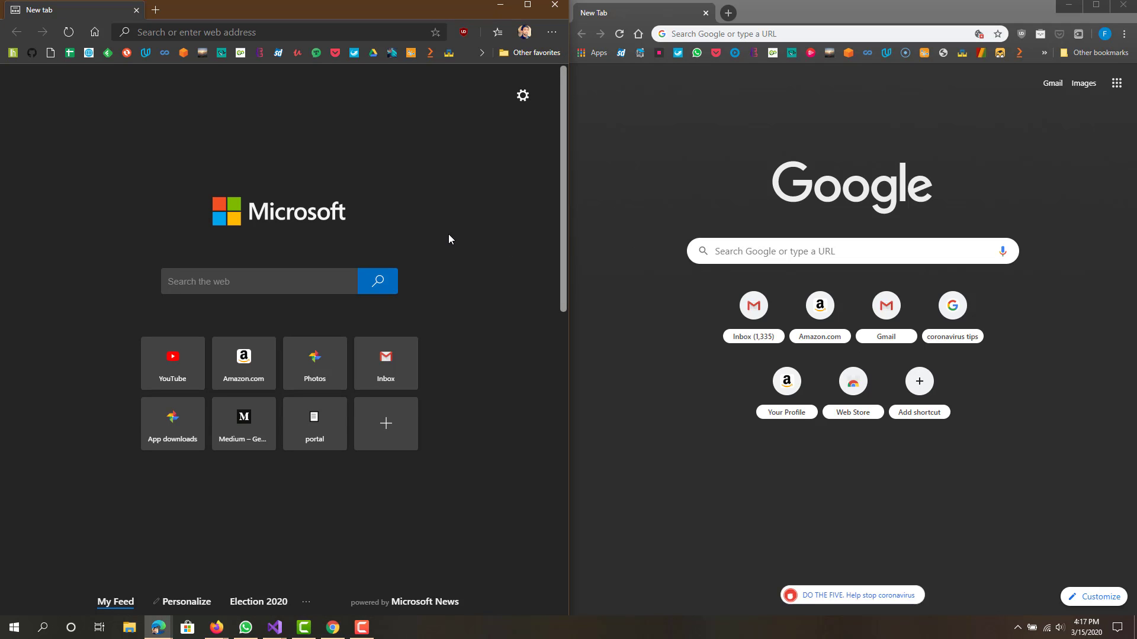
scroll(223, 203, "down", 3)
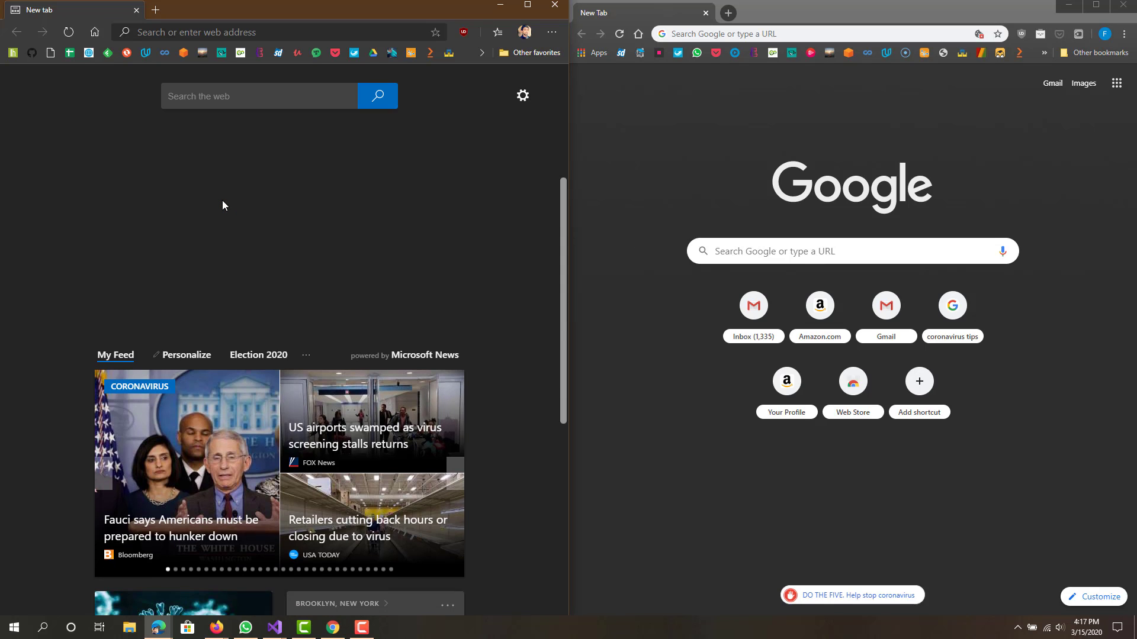
scroll(224, 203, "down", 1)
scroll(225, 211, "down", 1)
scroll(226, 213, "down", 3)
scroll(226, 213, "up", 5)
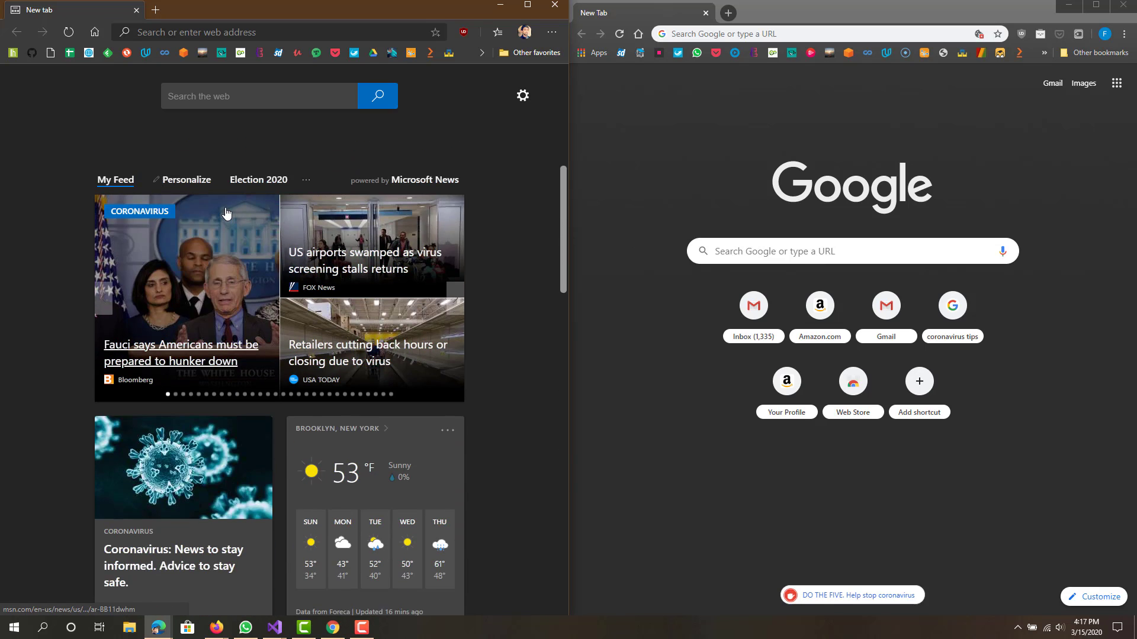
scroll(355, 211, "up", 3)
scroll(449, 213, "up", 2)
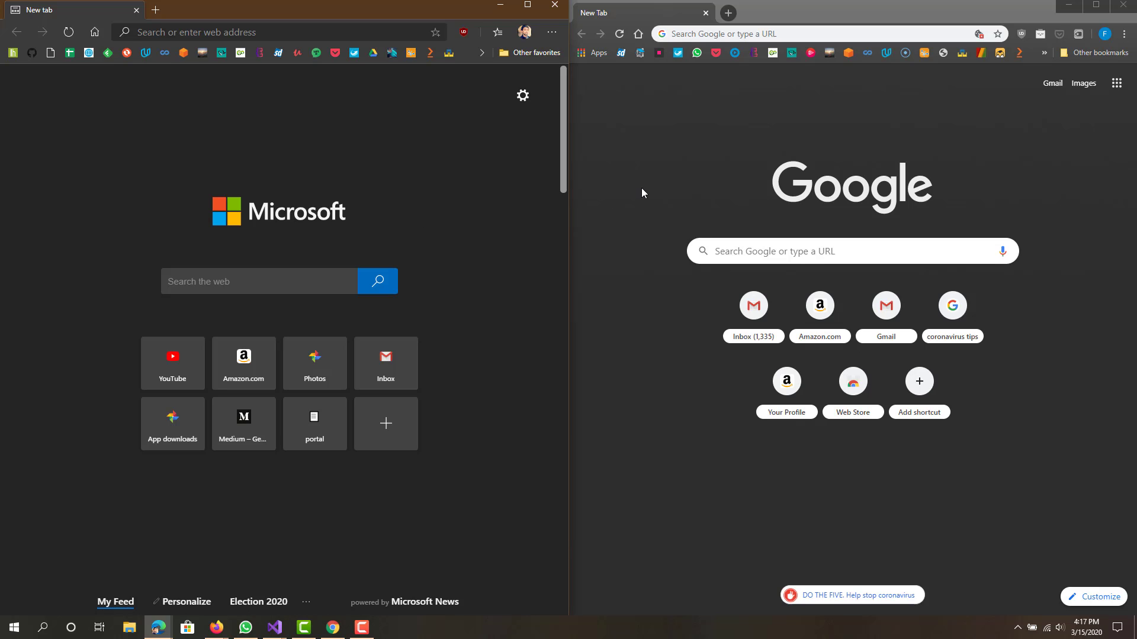
left_click(618, 190)
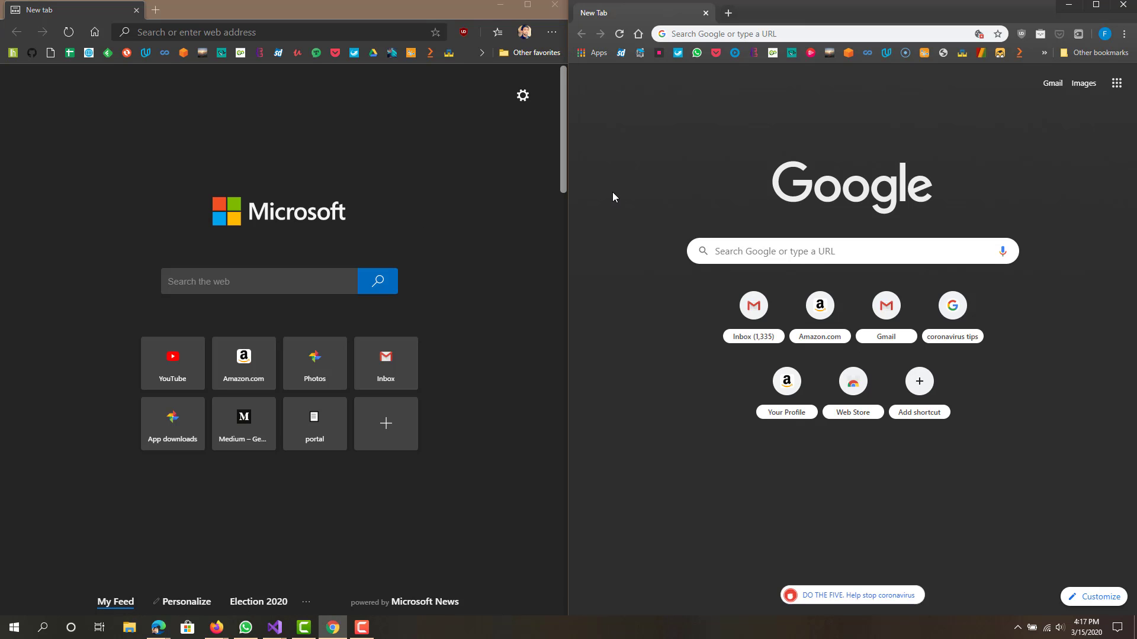
left_click(458, 212)
scroll(458, 211, "down", 3)
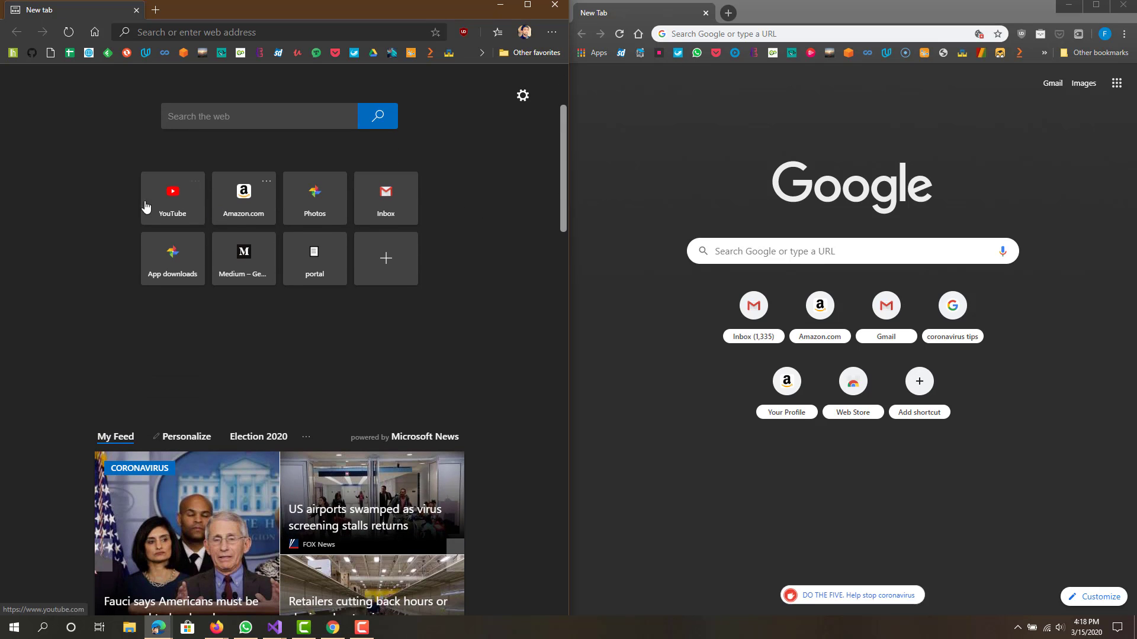
scroll(225, 326, "down", 1)
scroll(225, 327, "down", 2)
scroll(391, 329, "down", 4)
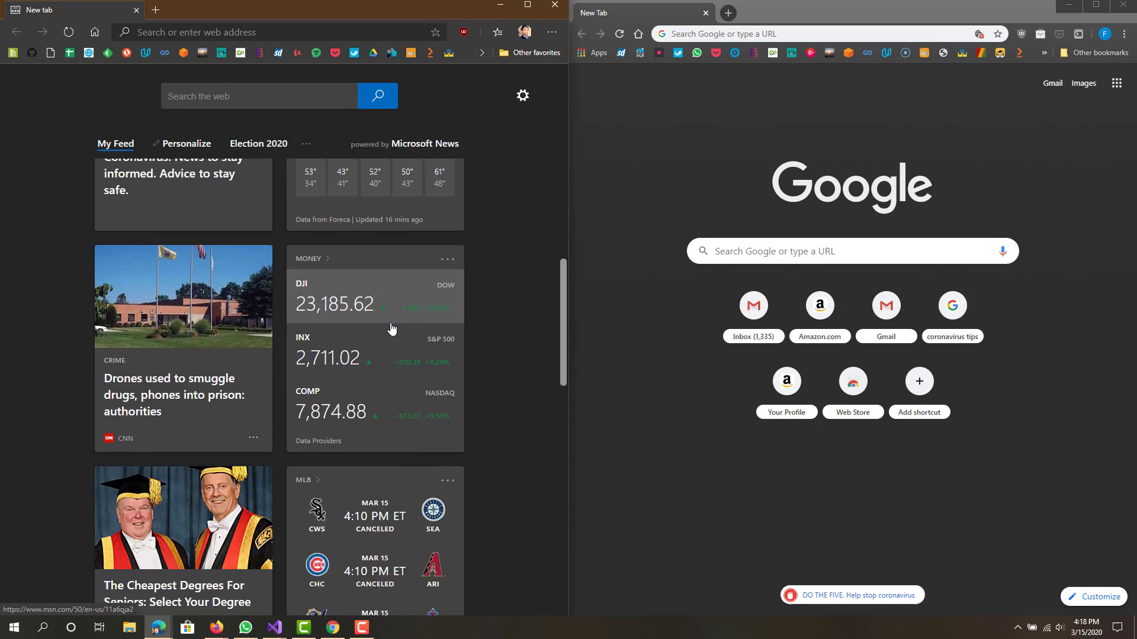
scroll(467, 346, "up", 4)
scroll(492, 335, "down", 2)
scroll(492, 335, "up", 6)
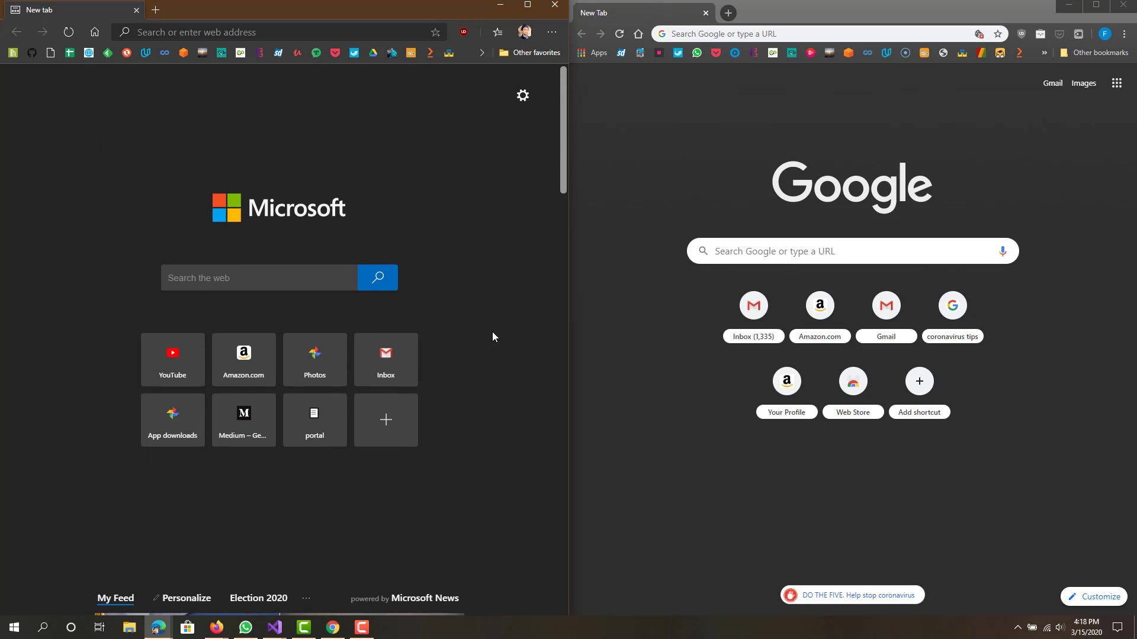
left_click(609, 279)
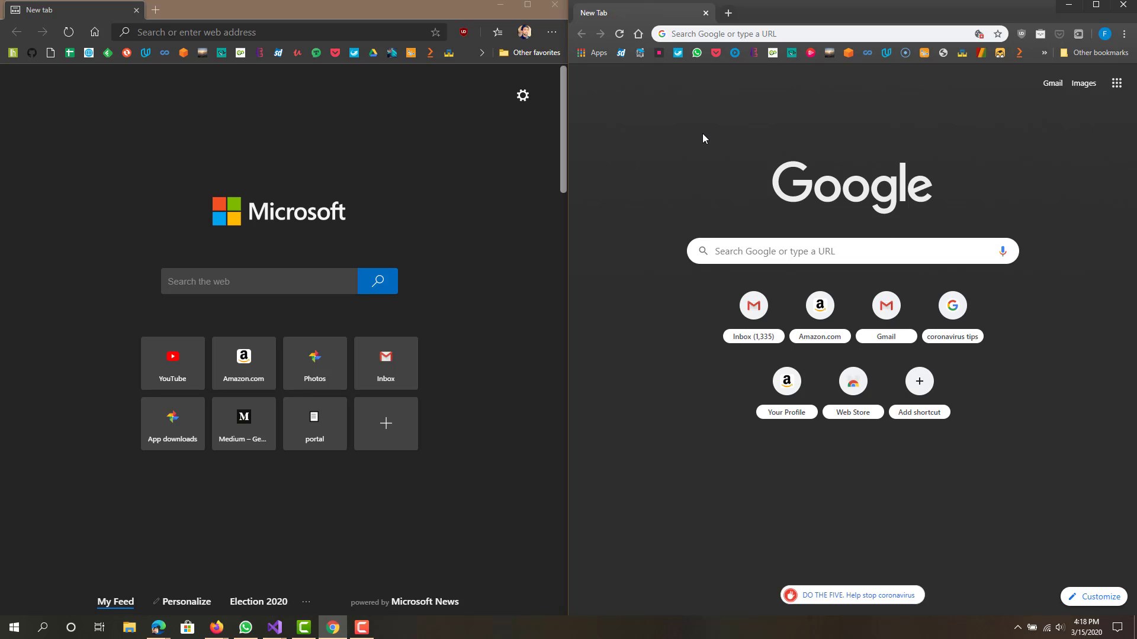
left_click(449, 202)
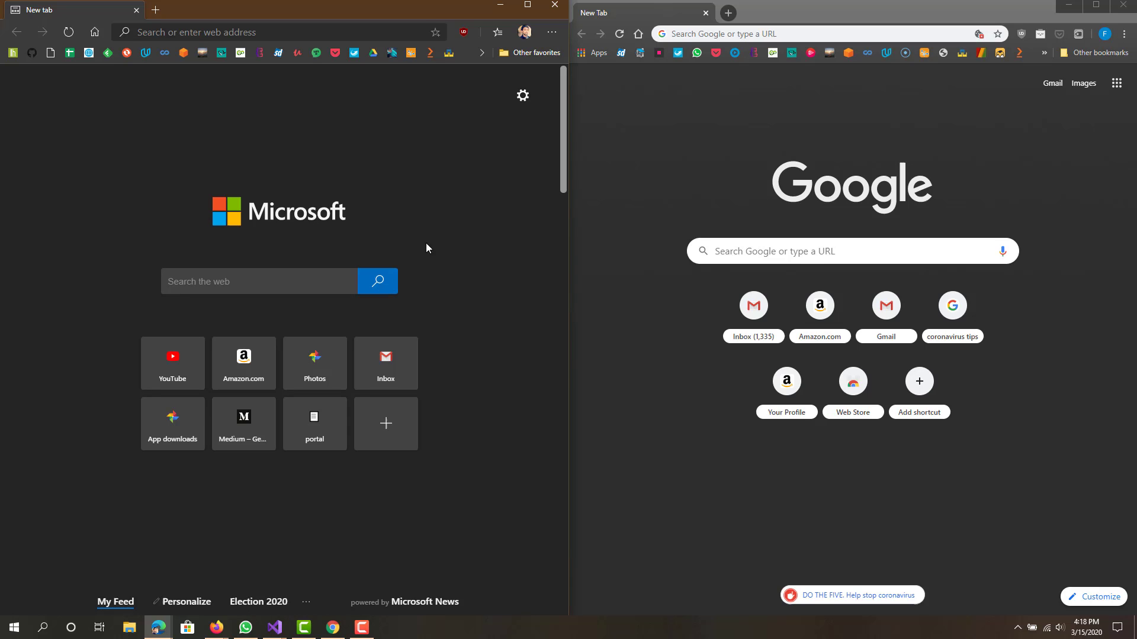
scroll(437, 235, "down", 2)
scroll(450, 246, "up", 2)
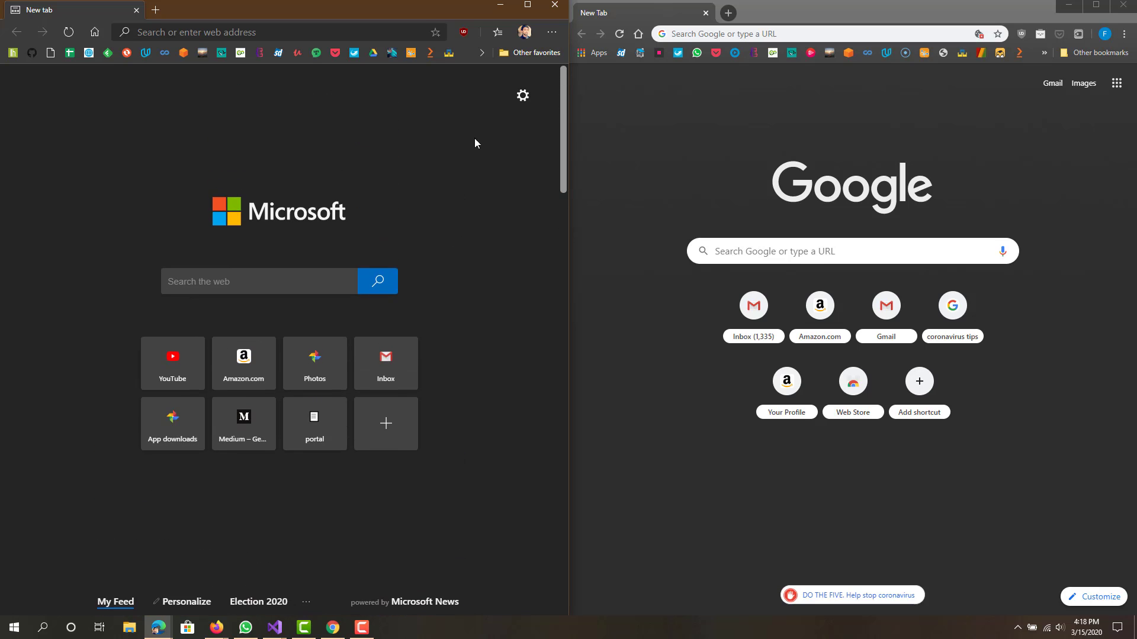
Review Edge's new-tab page layout options, including the custom layout settings, without changing them
left_click(523, 98)
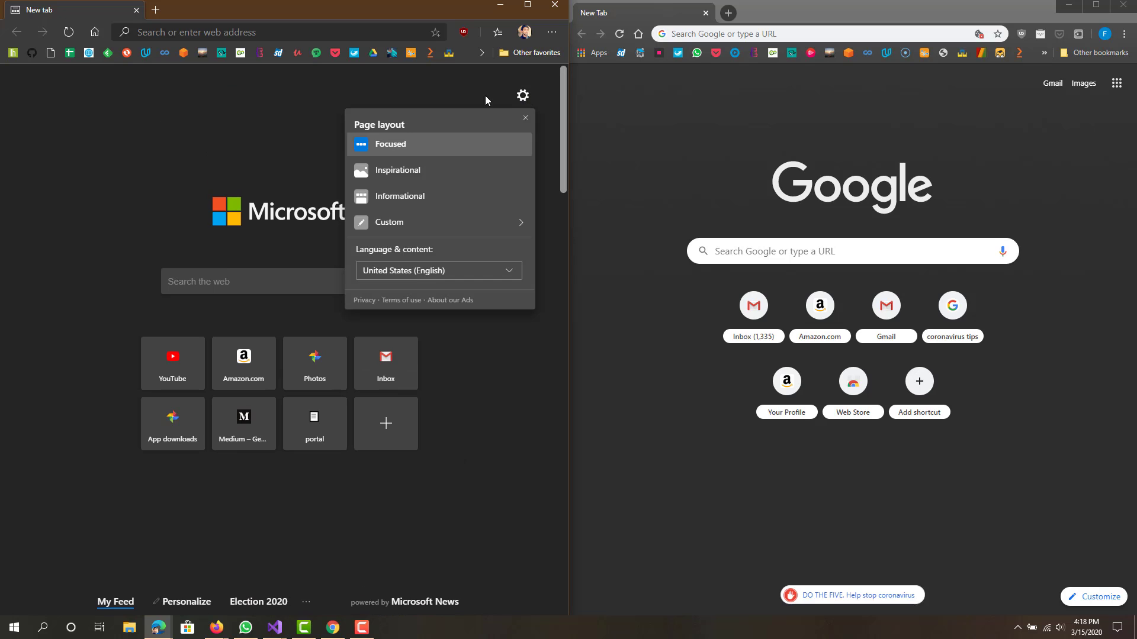
scroll(462, 213, "down", 3)
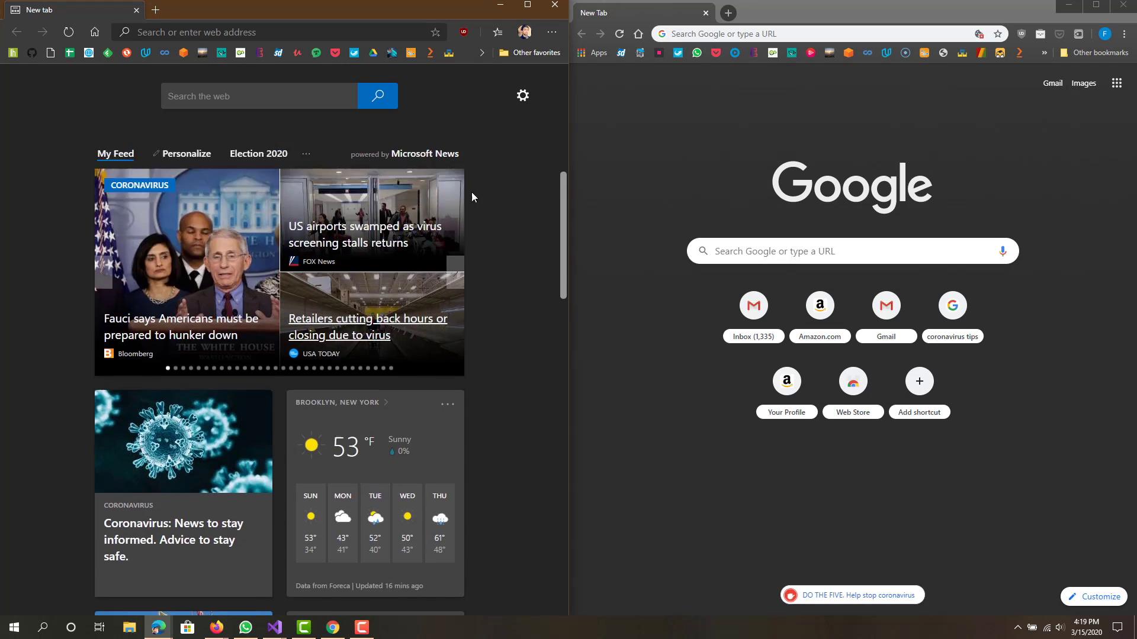
scroll(475, 177, "up", 3)
left_click(523, 95)
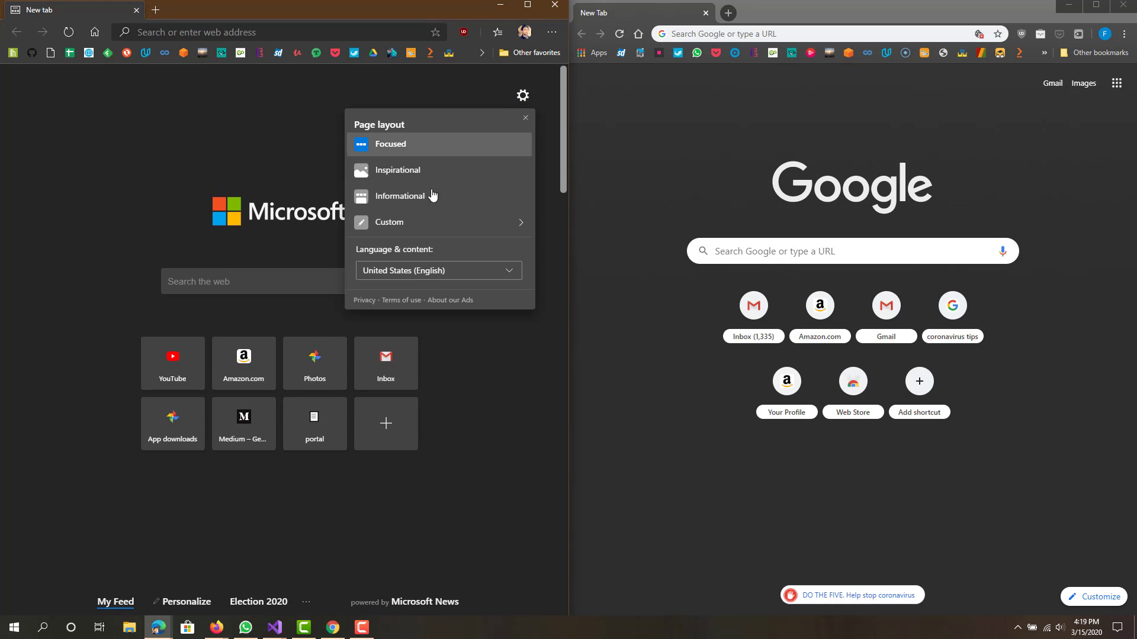
left_click(440, 223)
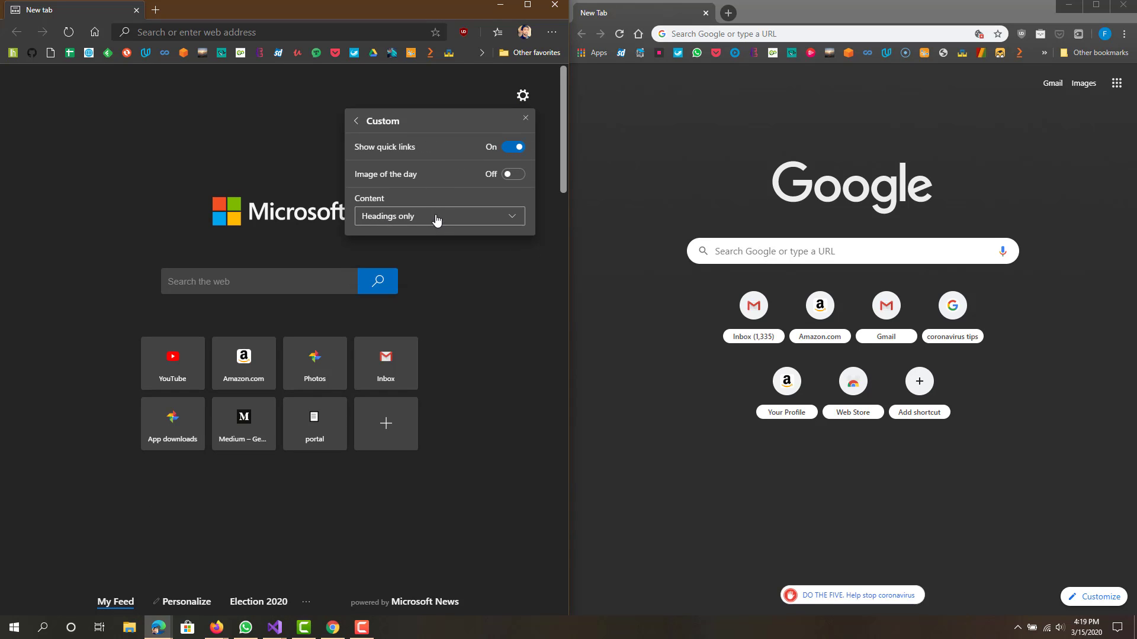
left_click(276, 107)
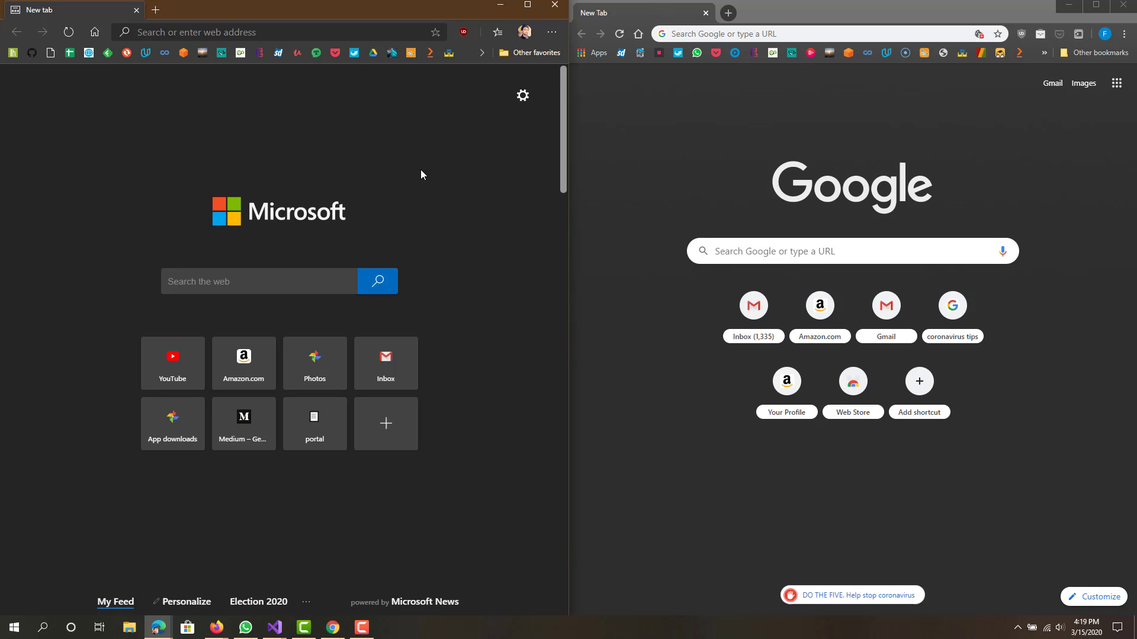
Reach the Microsoft Edge Add-ons extensions catalogue from the installed-extensions page, then return focus to Chrome
left_click(552, 32)
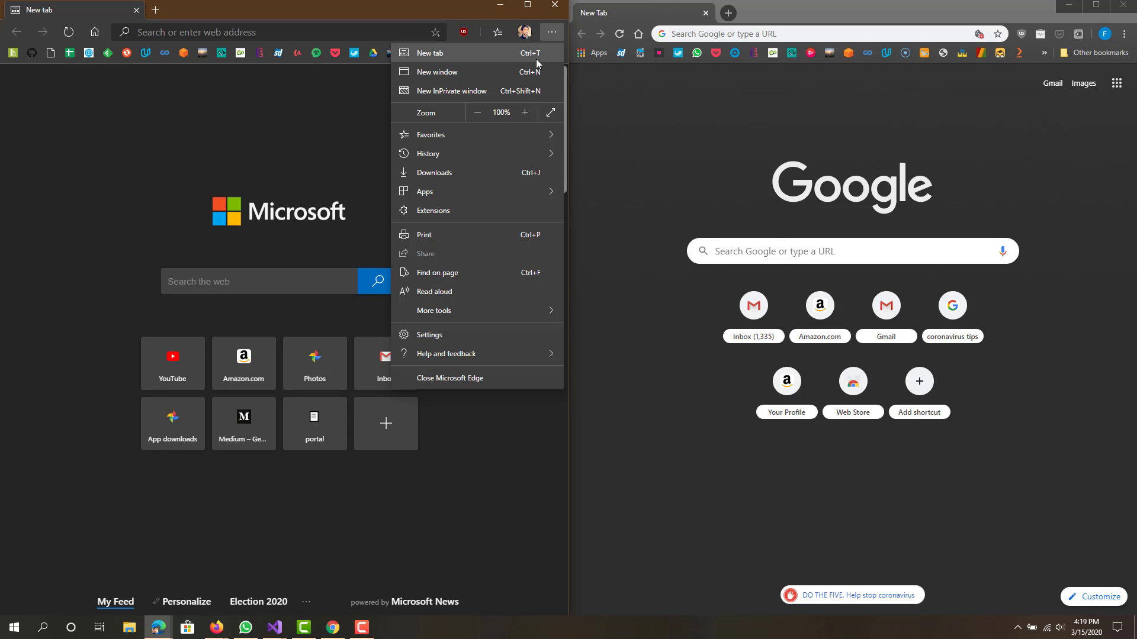
left_click(552, 32)
left_click(553, 33)
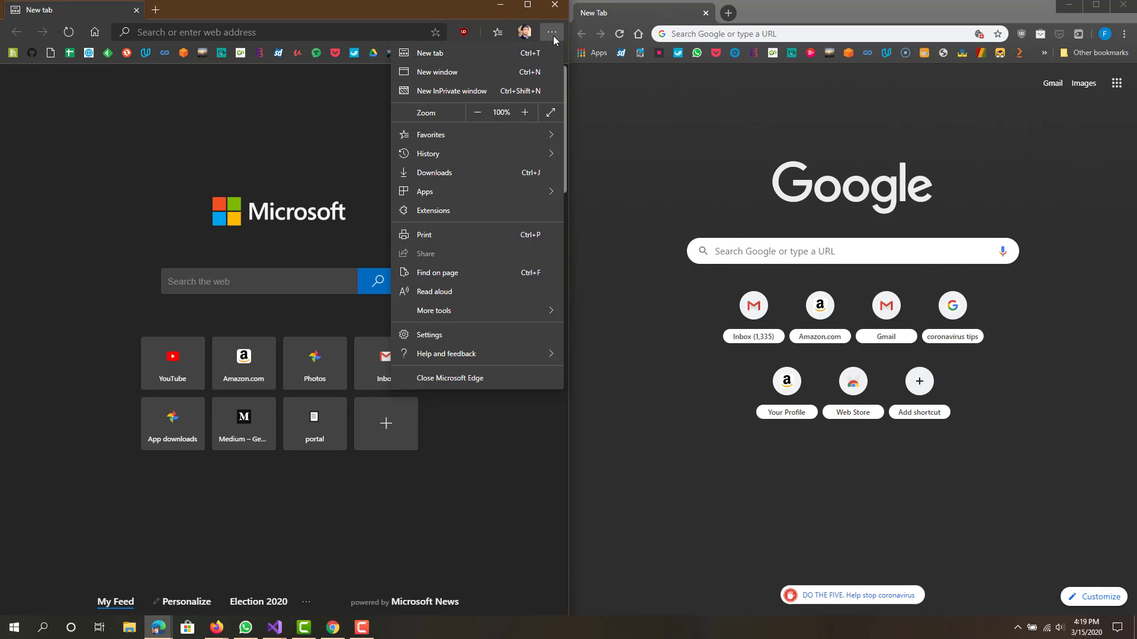
left_click(461, 210)
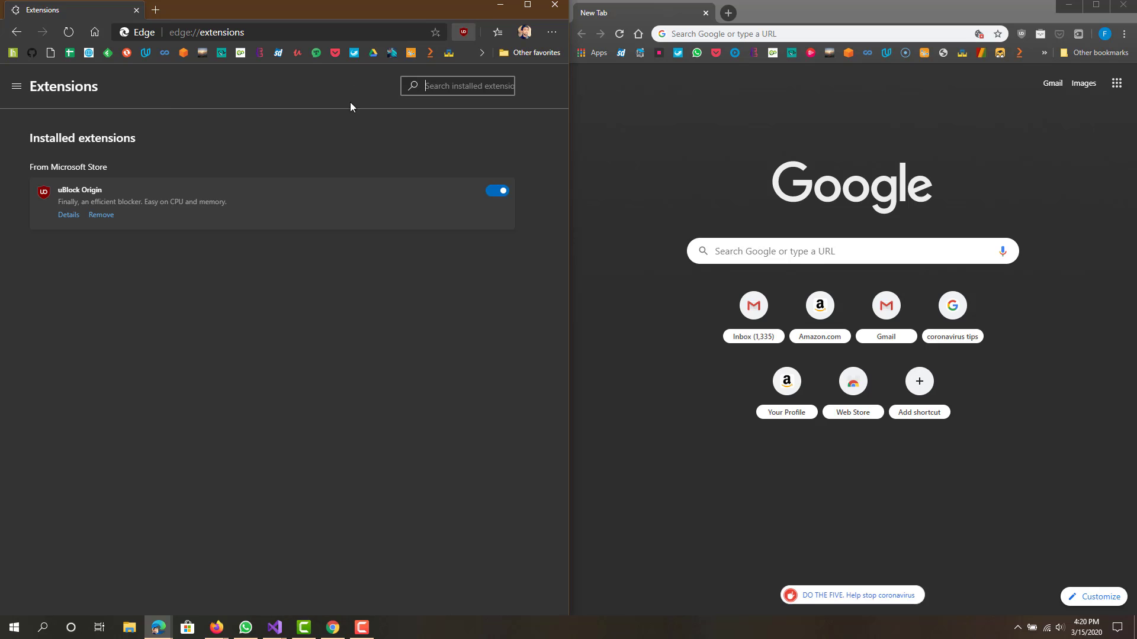
left_click(17, 86)
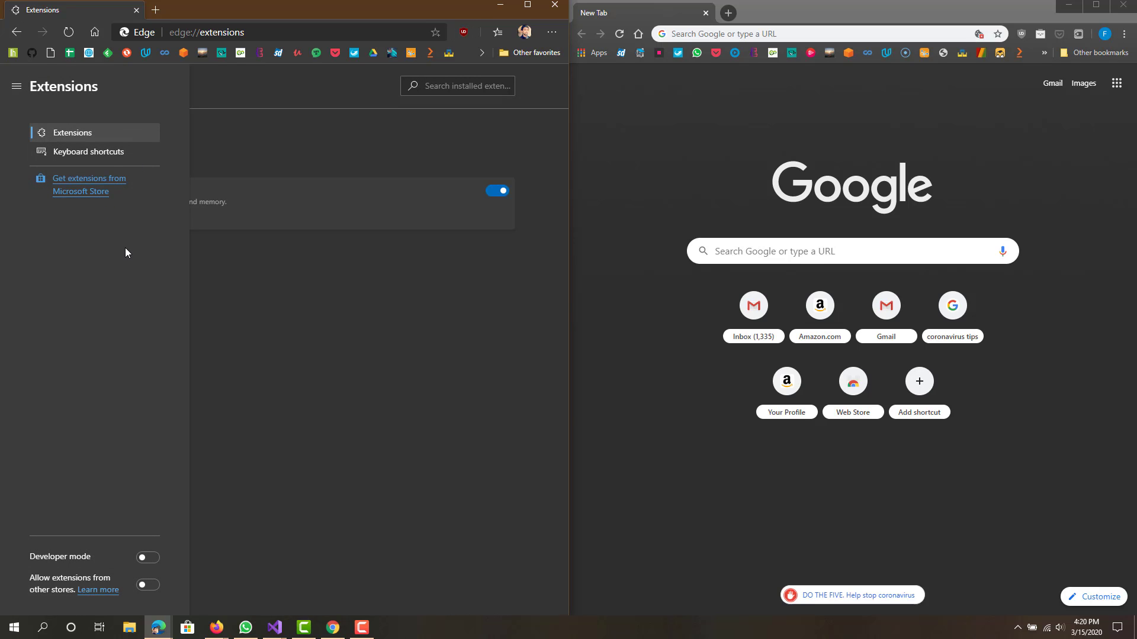
left_click(103, 188)
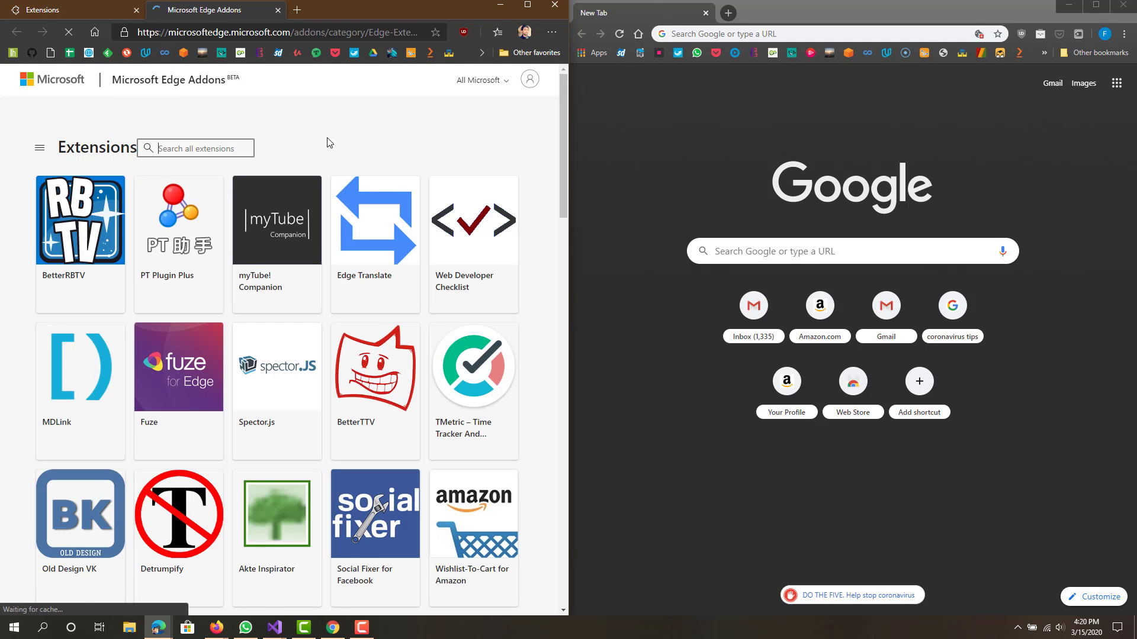
scroll(327, 142, "down", 5)
scroll(327, 142, "down", 2)
scroll(327, 140, "up", 3)
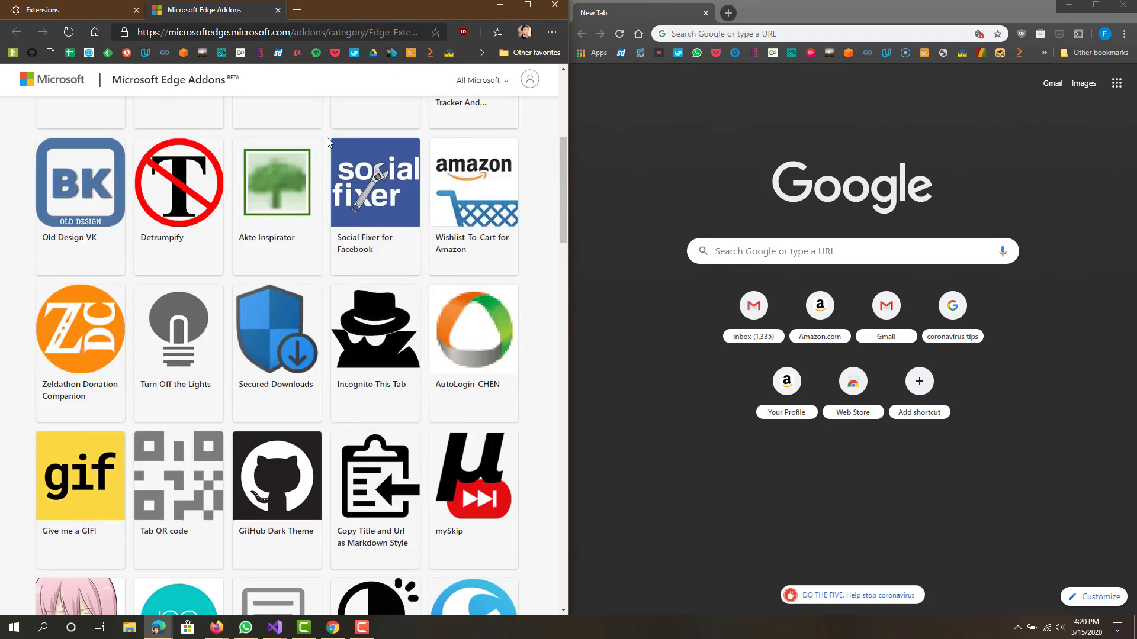
scroll(327, 140, "up", 4)
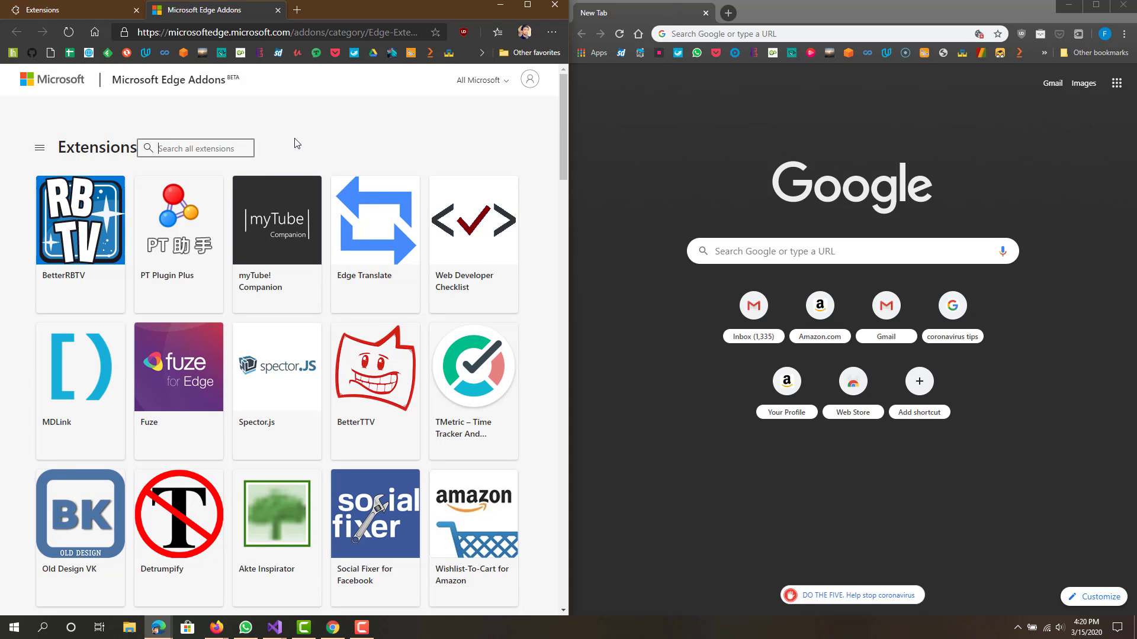
scroll(348, 177, "down", 2)
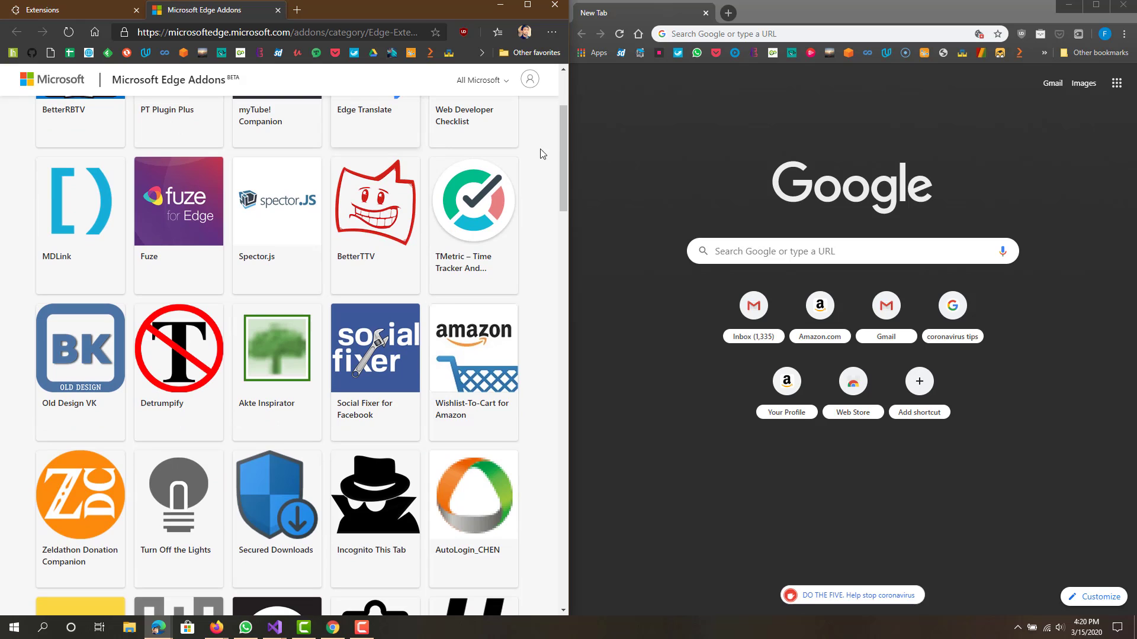
left_click(640, 126)
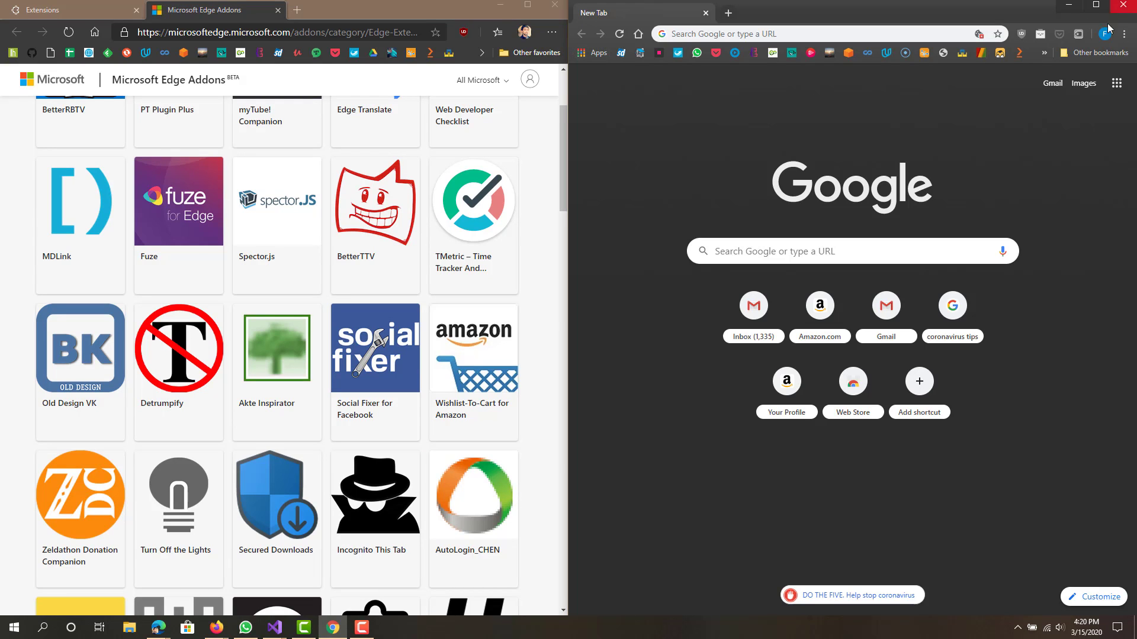
From Chrome's apps page, load the Chrome Web Store extensions category and leave its search field
left_click(588, 54)
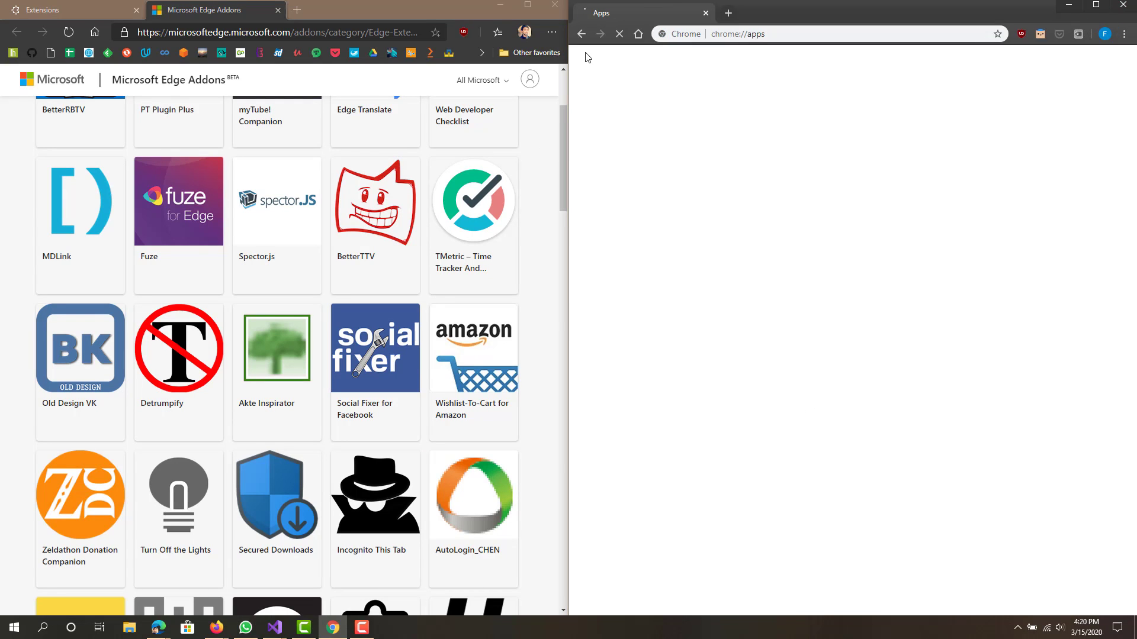
left_click(683, 221)
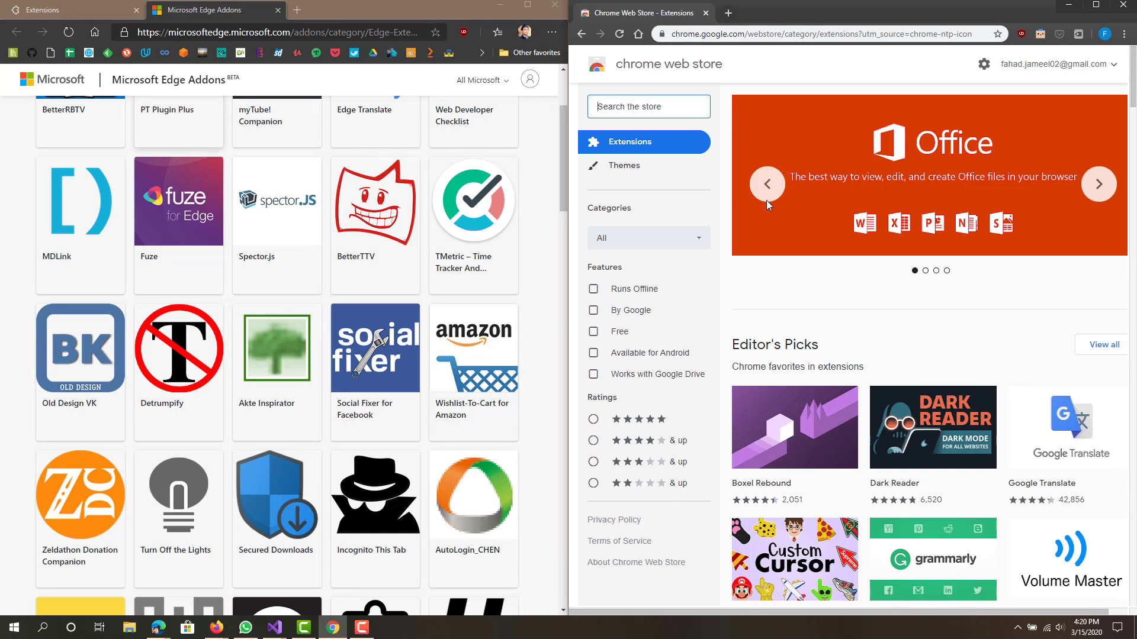
left_click(785, 300)
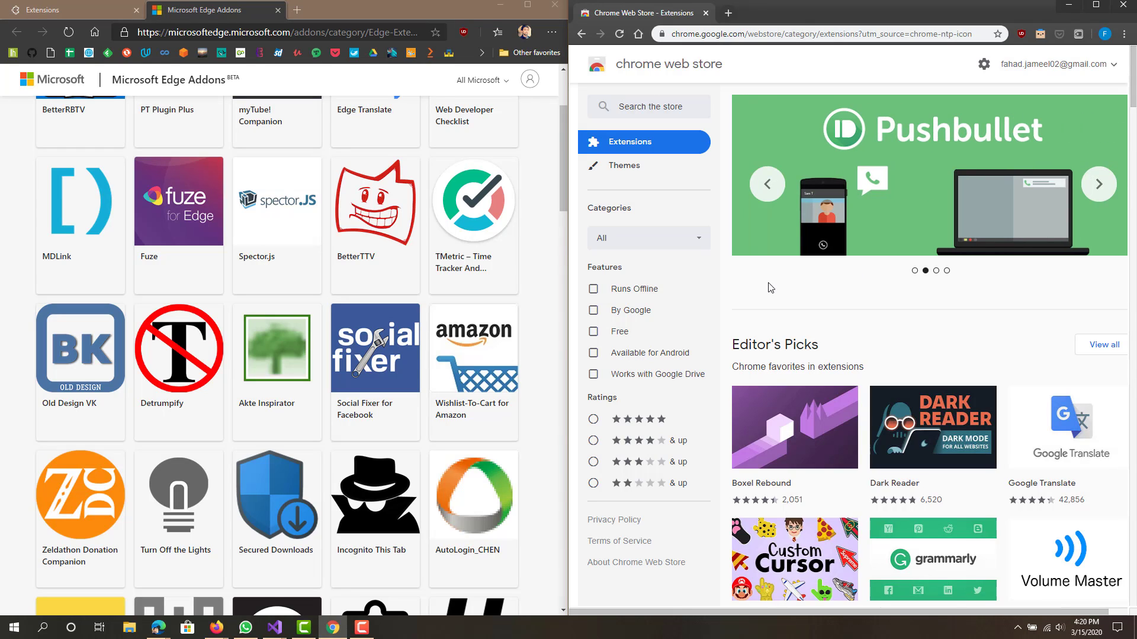
Toggle 'Allow extensions from other stores' in Edge, cancel it, and reveal the installed extensions list
left_click(104, 11)
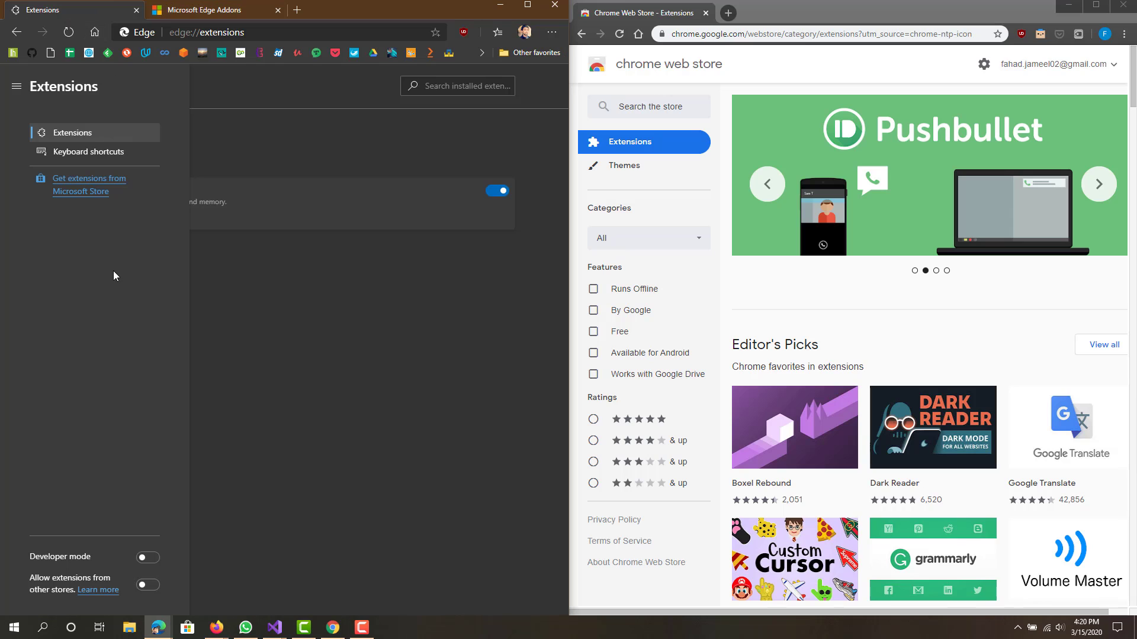
left_click_drag(48, 581, 65, 592)
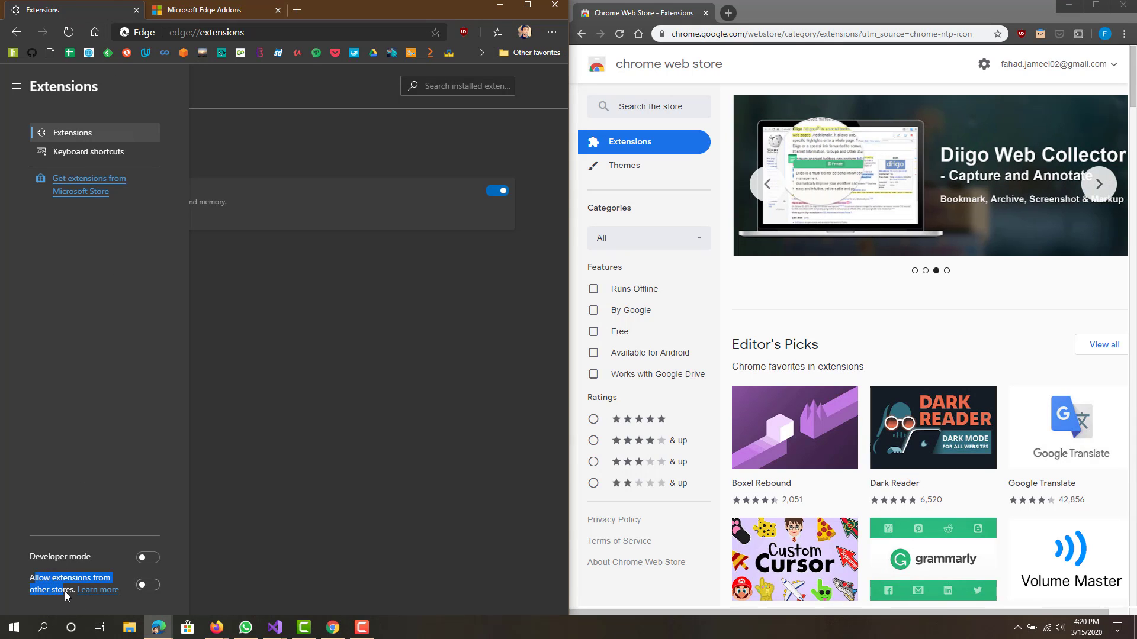
left_click(69, 592)
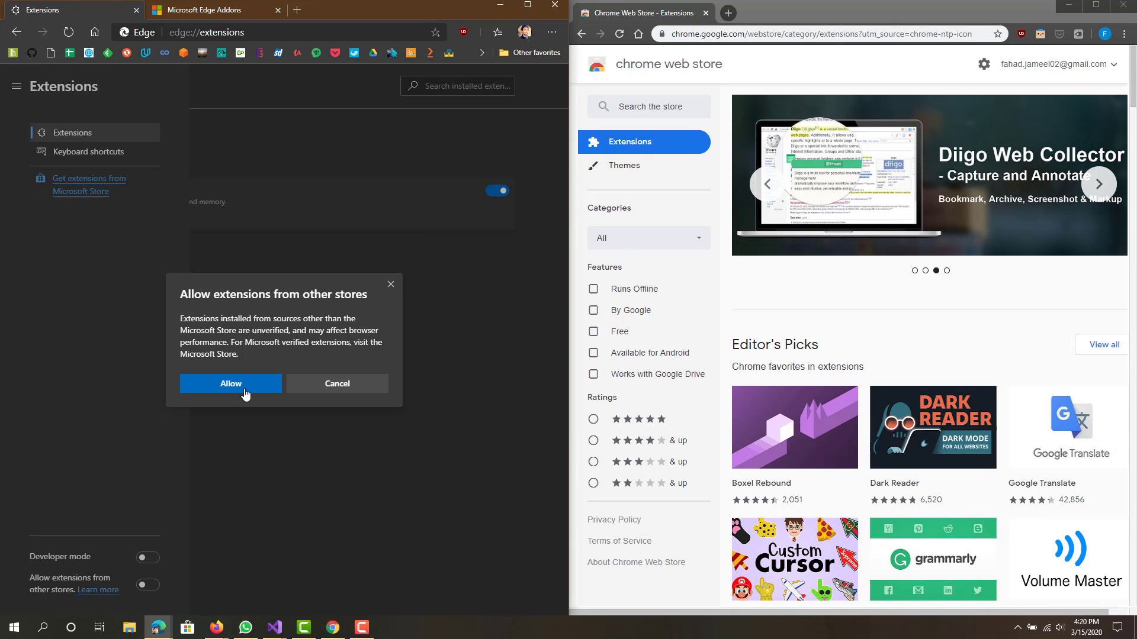
left_click(299, 384)
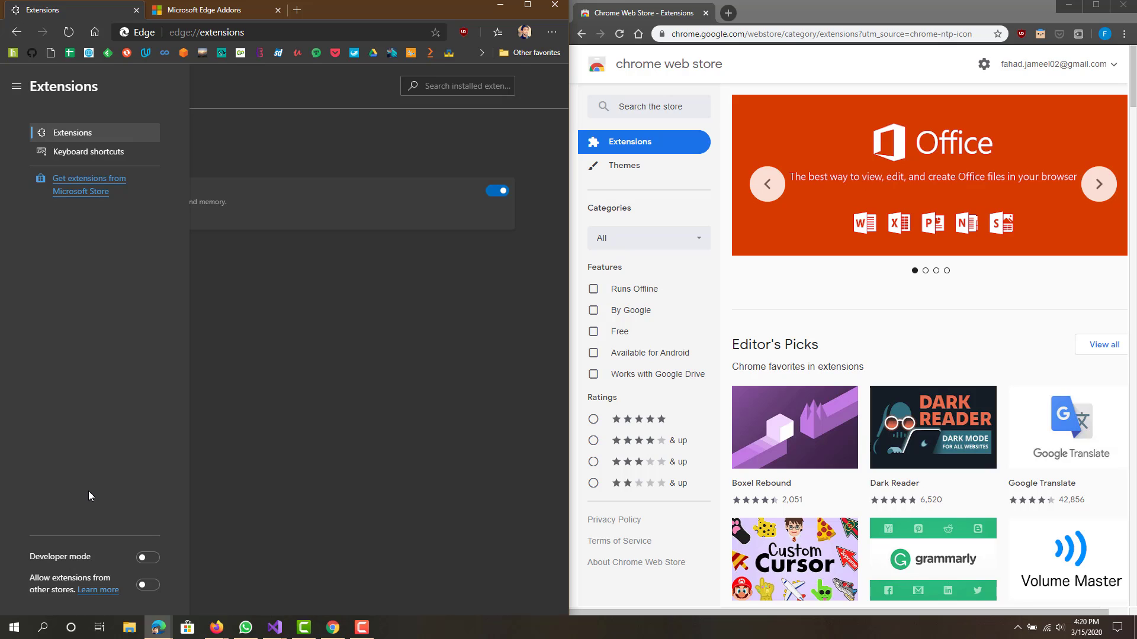
left_click(311, 346)
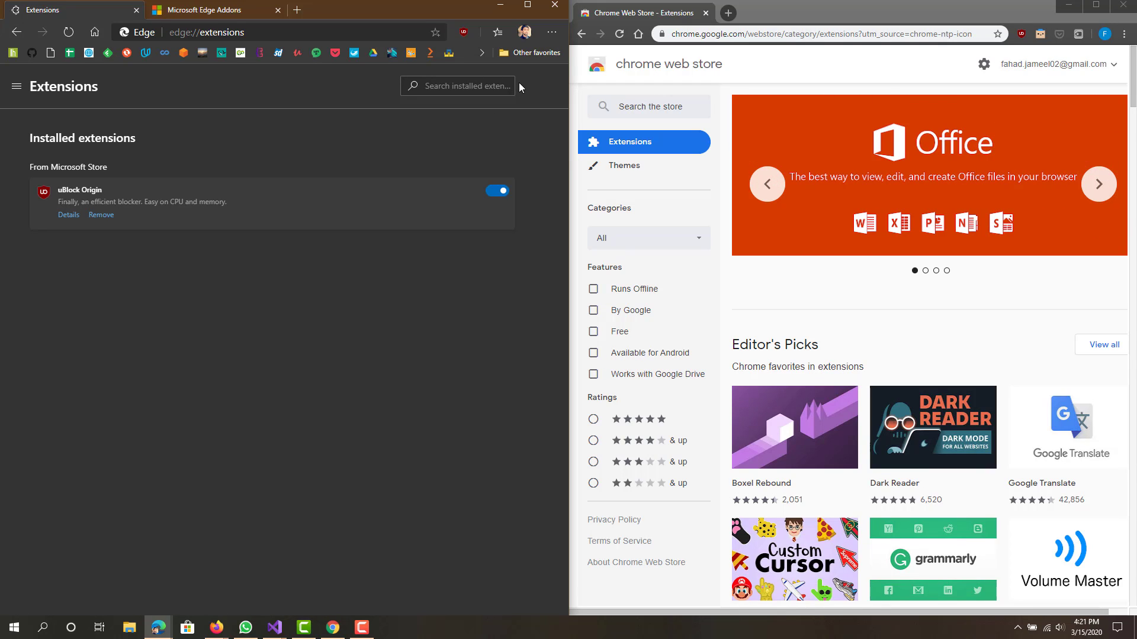
Bring the Edge Add-ons tab forward and show the Apps list in Edge's main menu
left_click(553, 33)
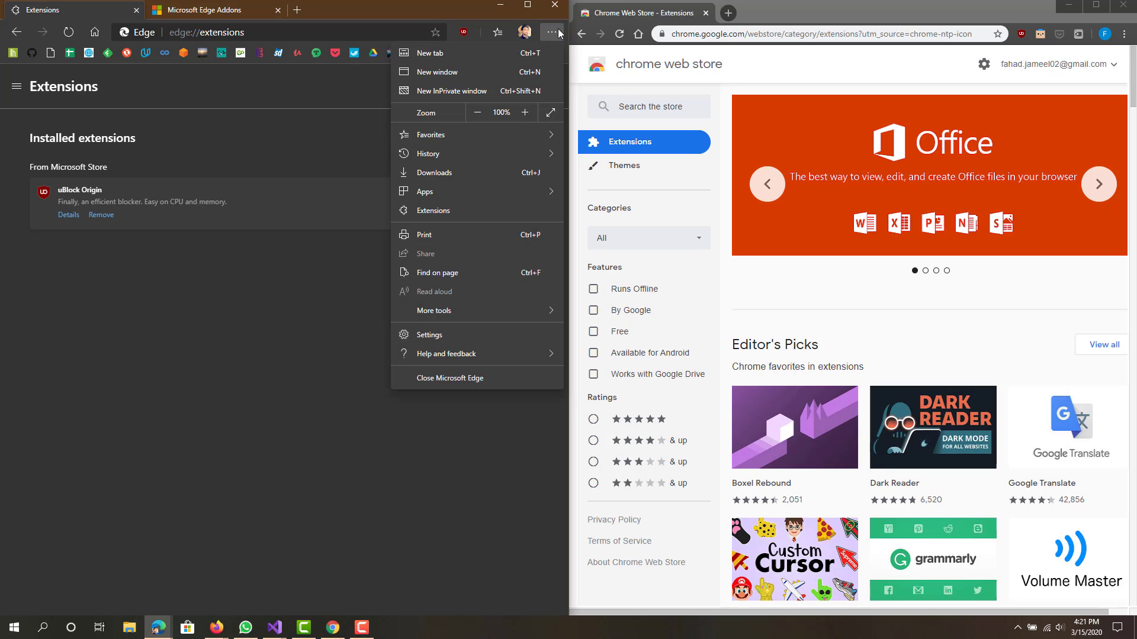
left_click(291, 196)
left_click(552, 38)
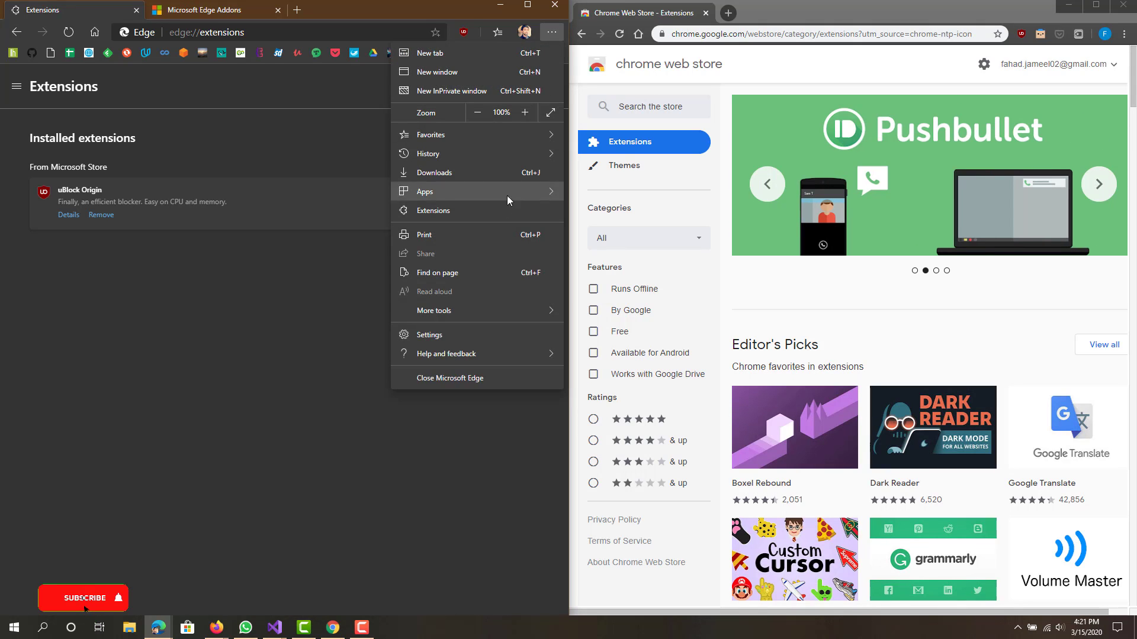
mouse_move(425, 191)
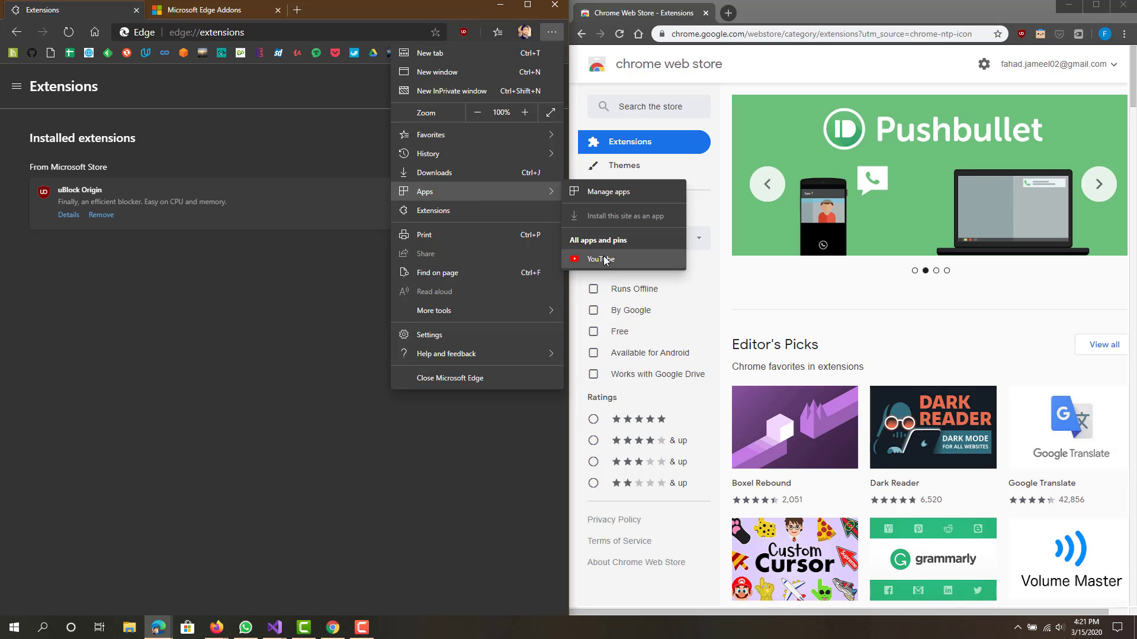
left_click(235, 11)
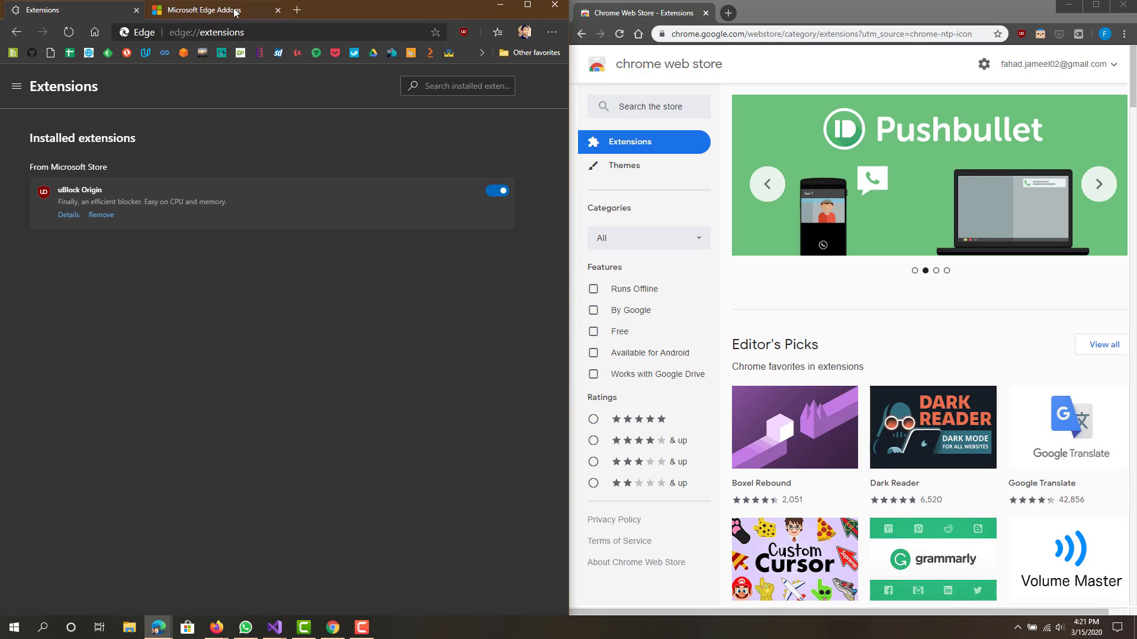
left_click(551, 32)
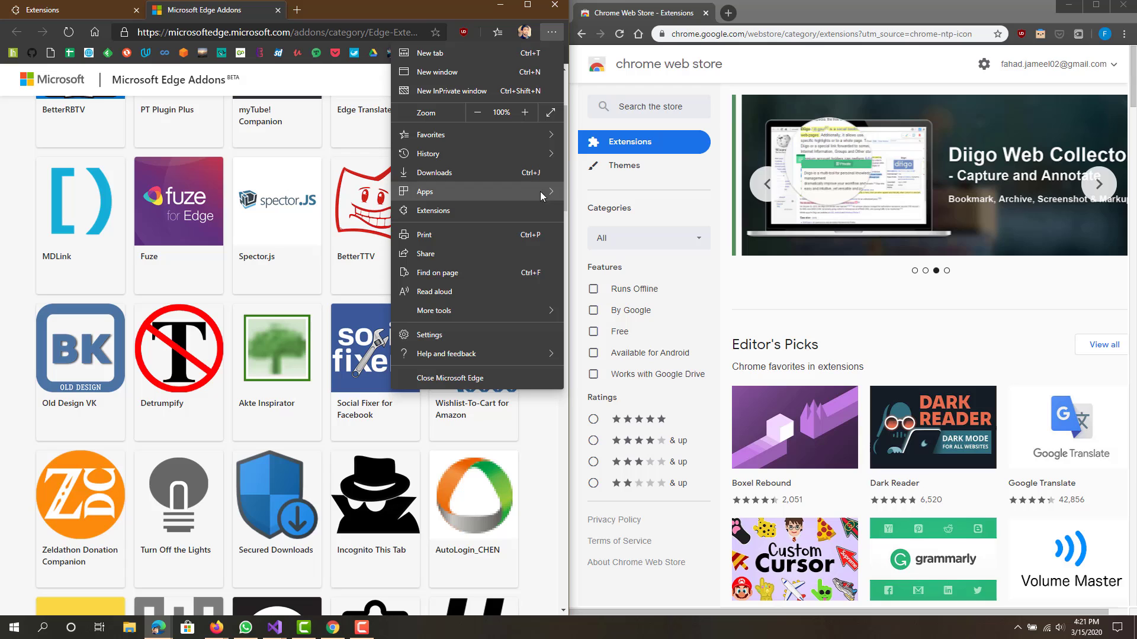
mouse_move(477, 192)
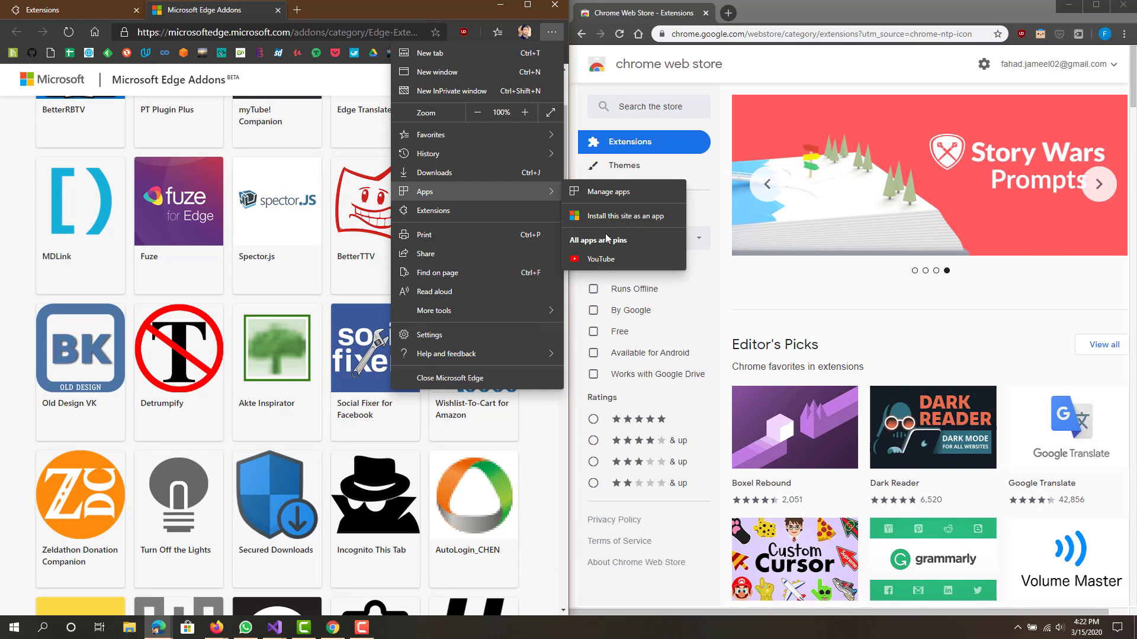
Launch the installed YouTube app and move its standalone window around by the title bar
left_click(621, 258)
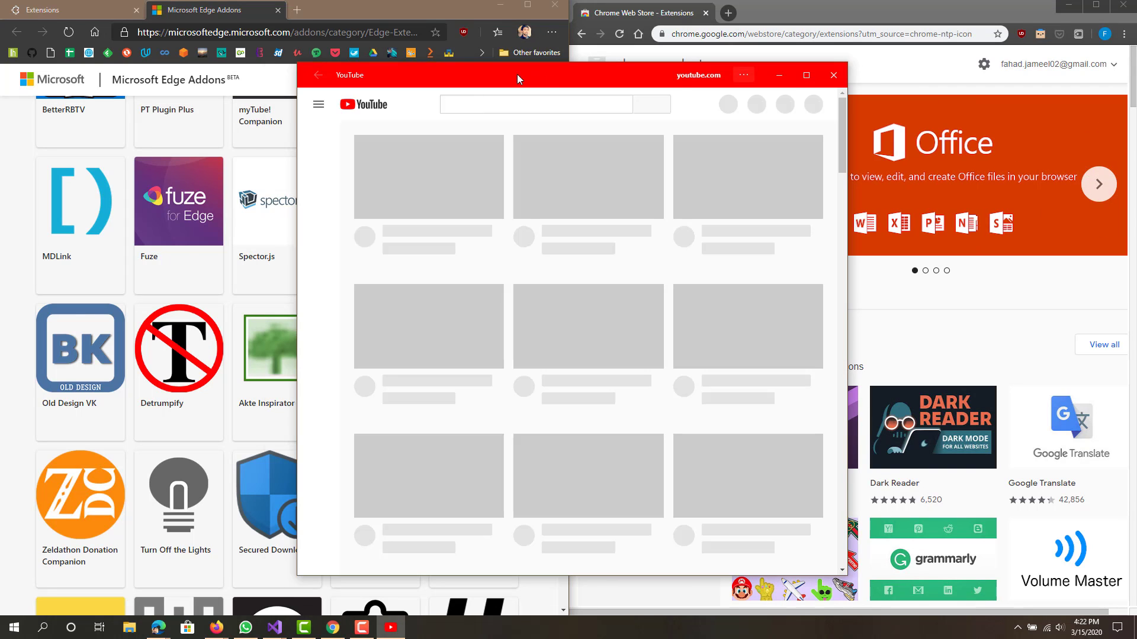
left_click_drag(521, 73, 356, 69)
scroll(438, 279, "down", 1)
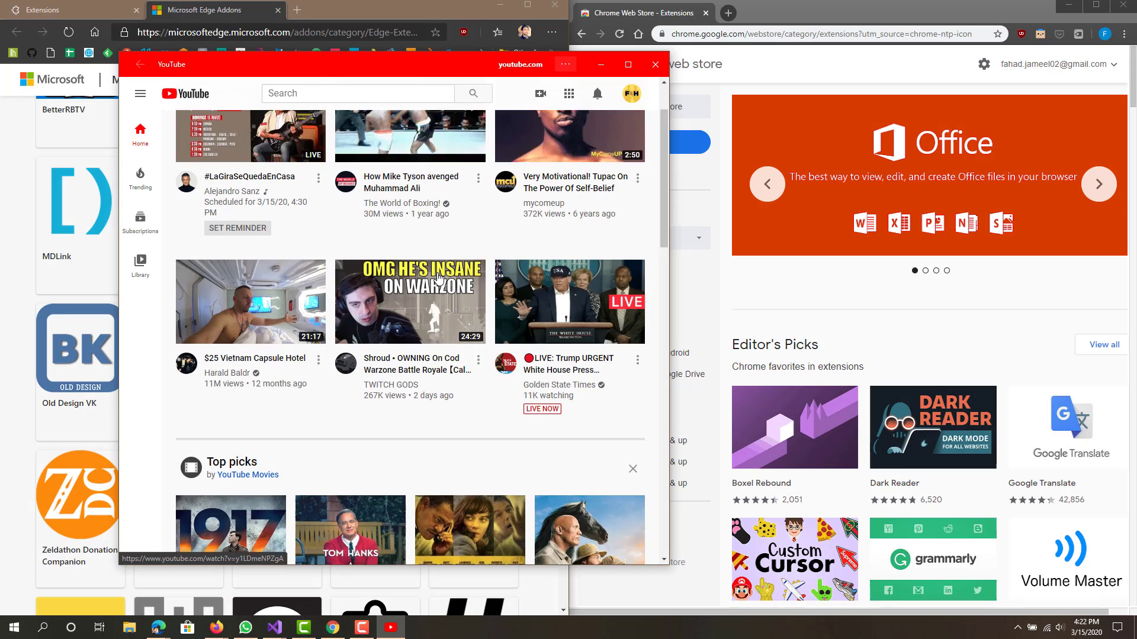
scroll(438, 278, "up", 1)
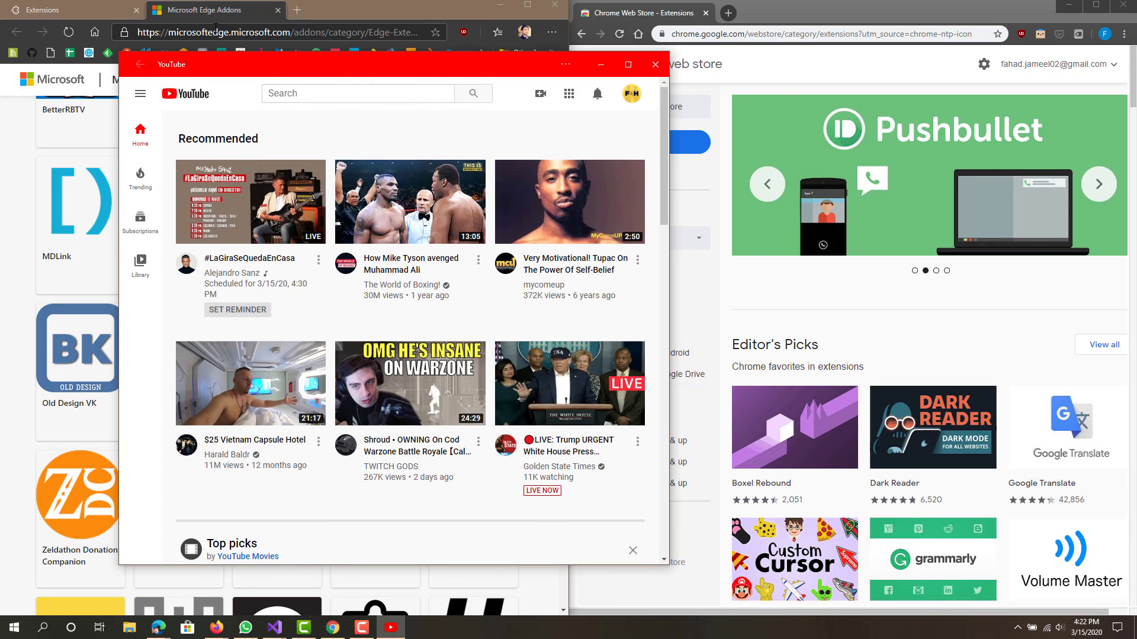
left_click_drag(247, 68, 287, 65)
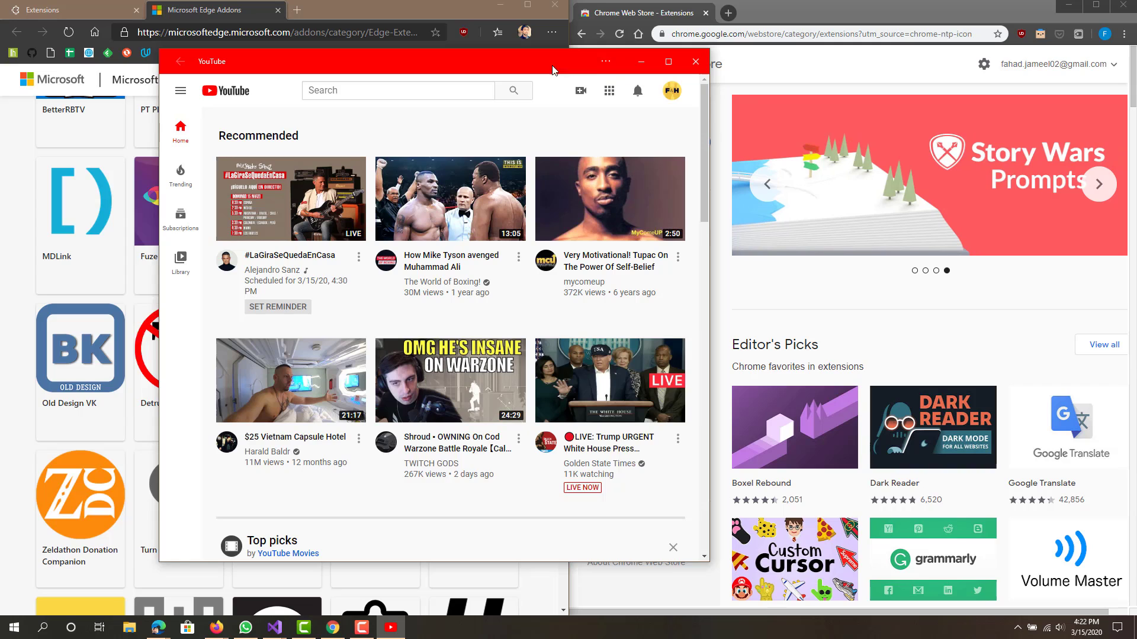
left_click_drag(553, 71, 458, 69)
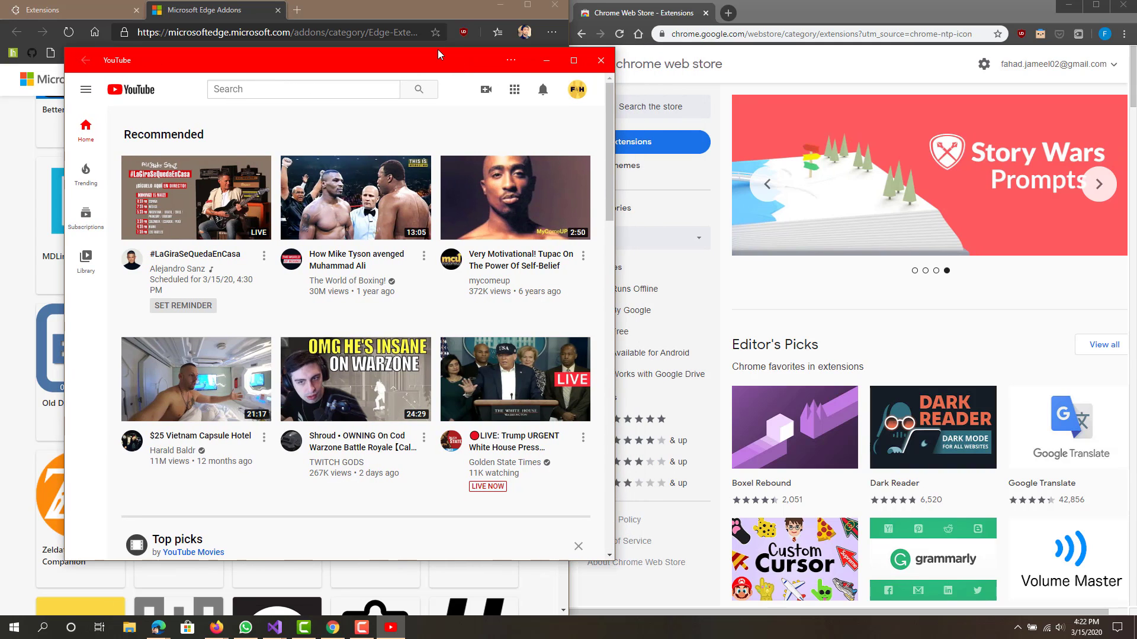
left_click(600, 60)
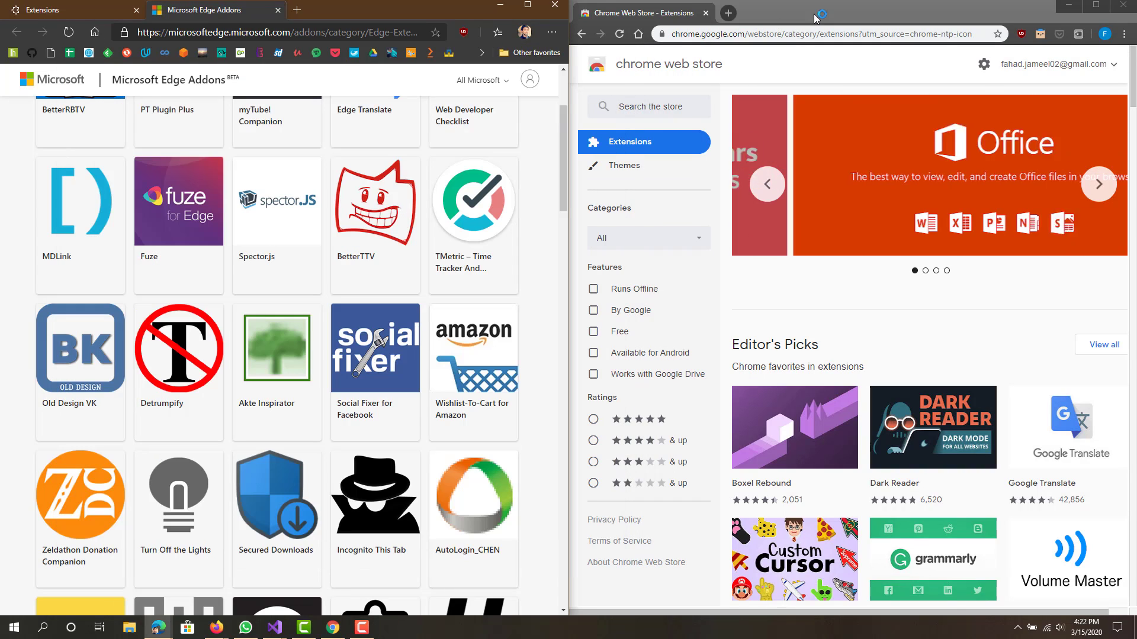
left_click(814, 18)
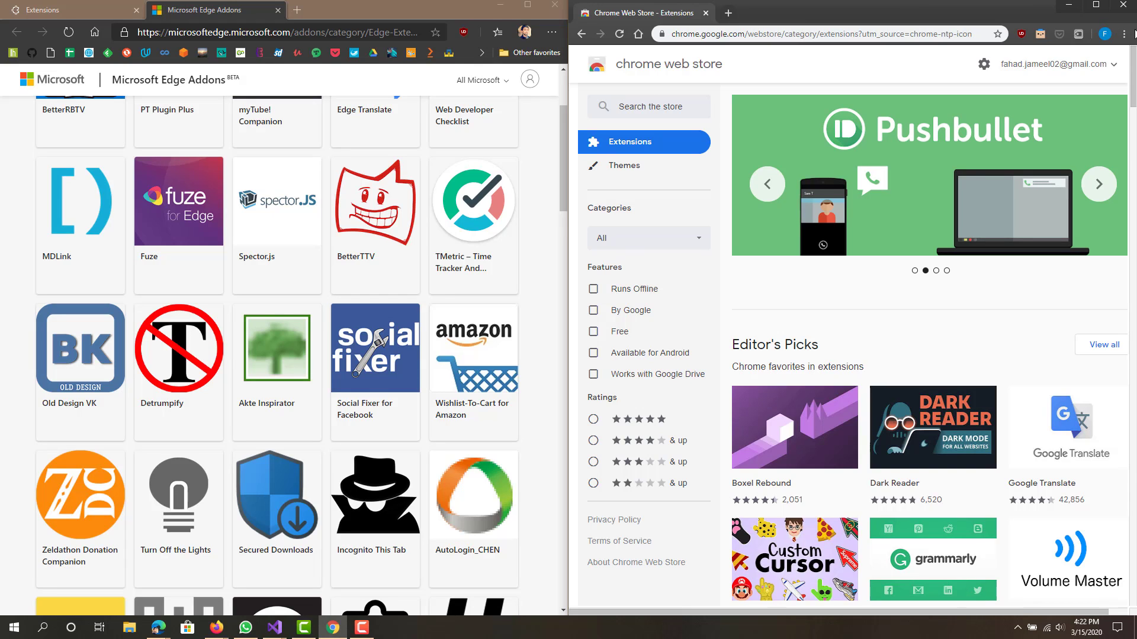
left_click(1126, 34)
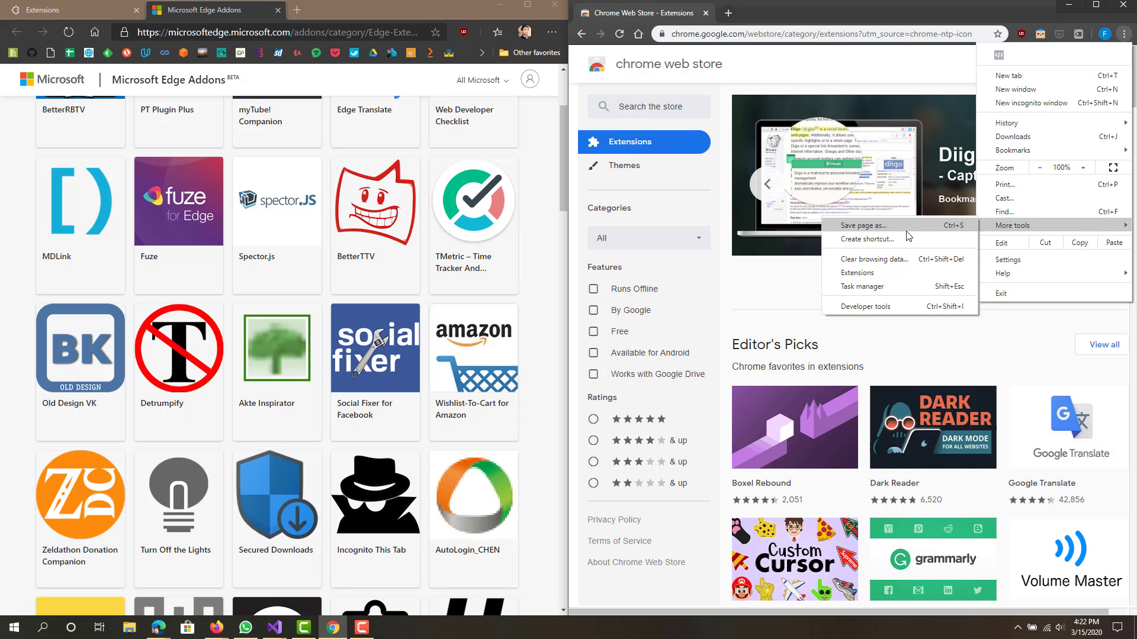
mouse_move(1053, 224)
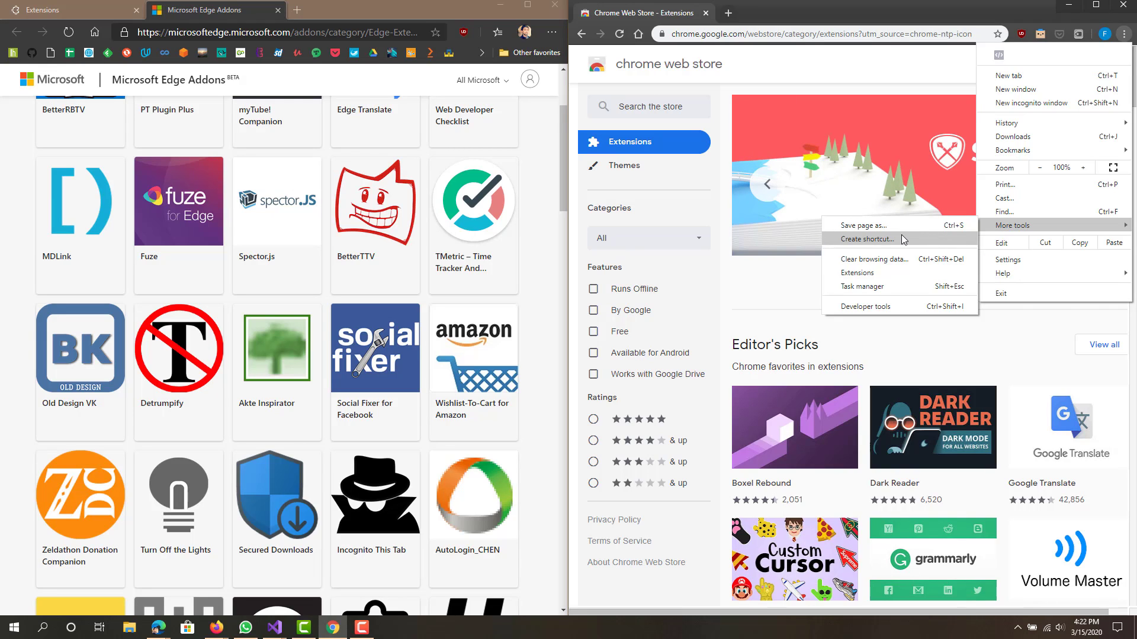
left_click(767, 321)
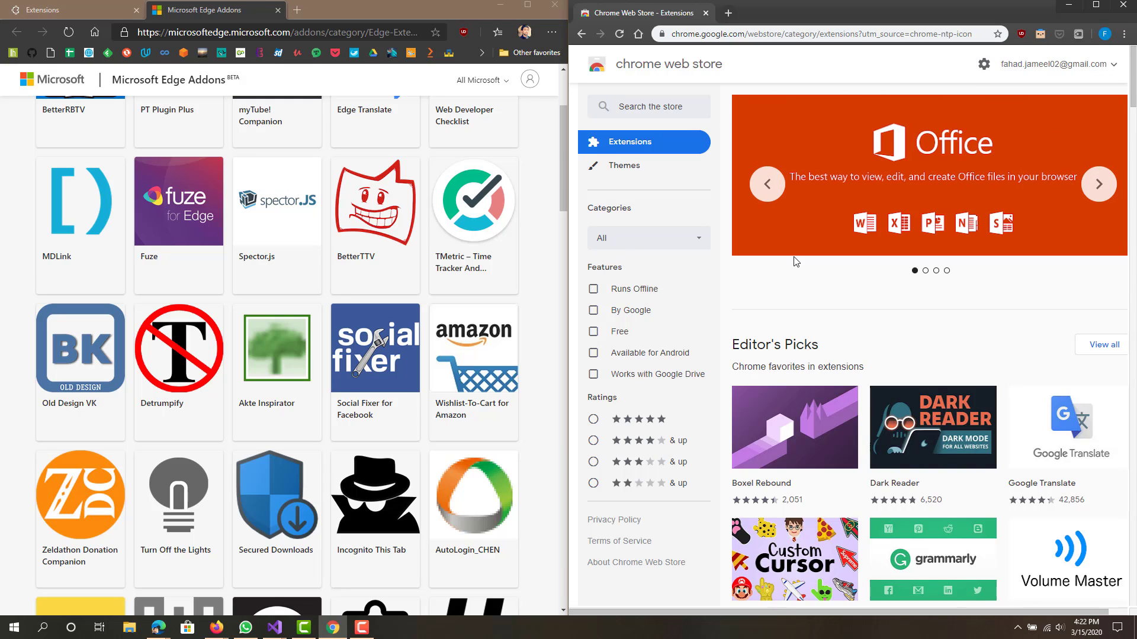
mouse_move(888, 222)
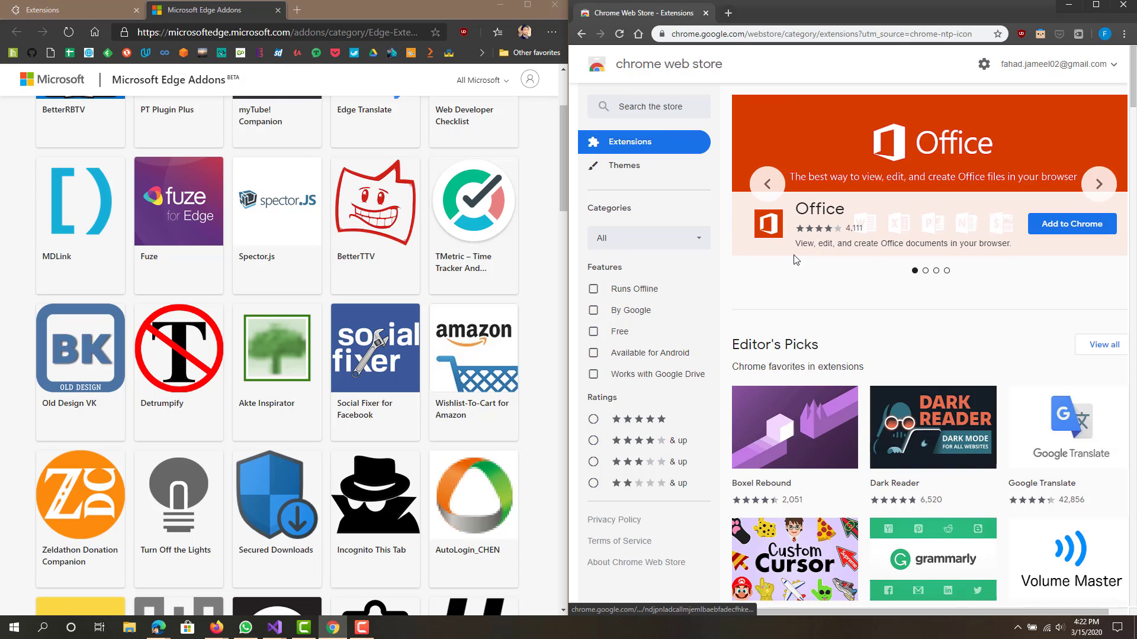
Return focus to the Edge Add-ons extensions catalogue beside the Chrome Web Store
left_click(328, 157)
scroll(328, 157, "up", 3)
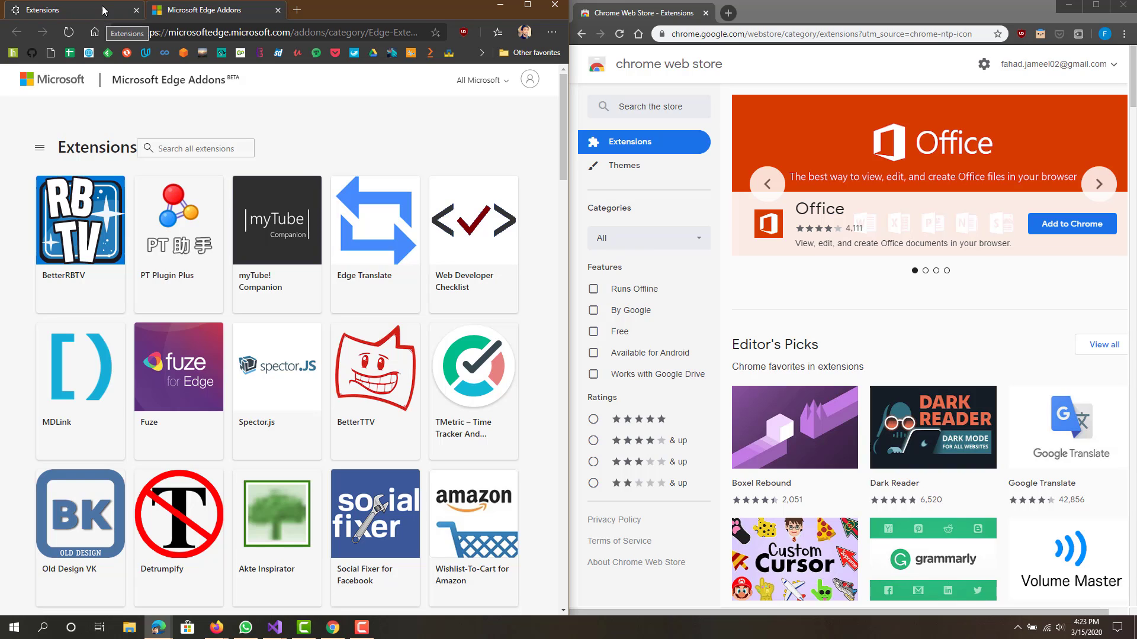
Start Read aloud on the Edge Add-ons page from the main menu and pause the narration
left_click(553, 33)
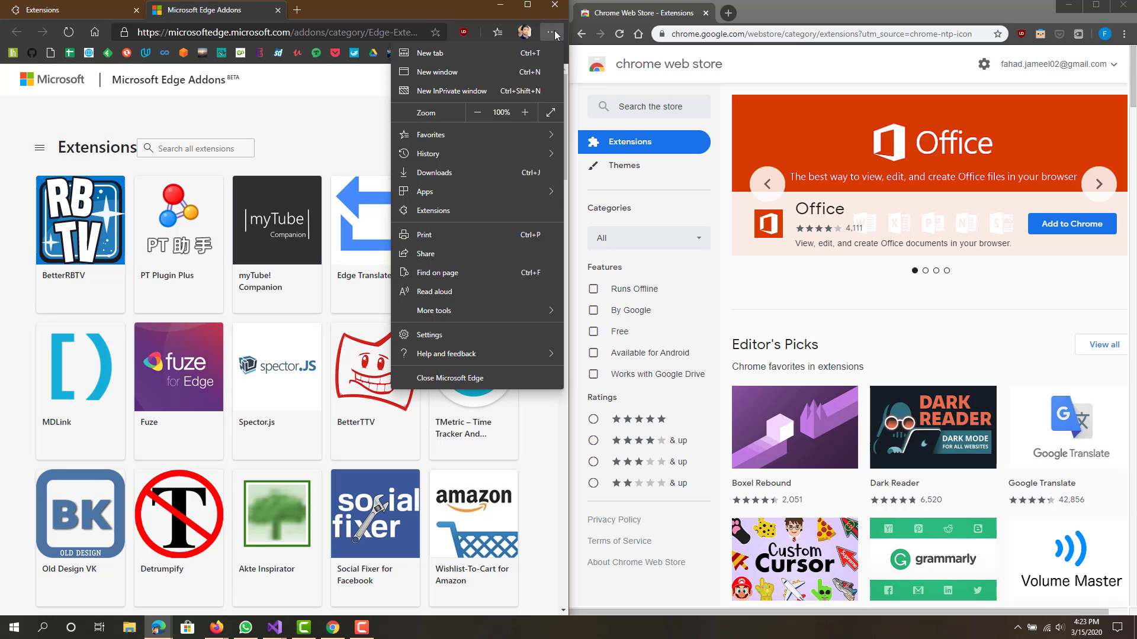
left_click(358, 110)
scroll(357, 104, "down", 1)
scroll(382, 98, "up", 1)
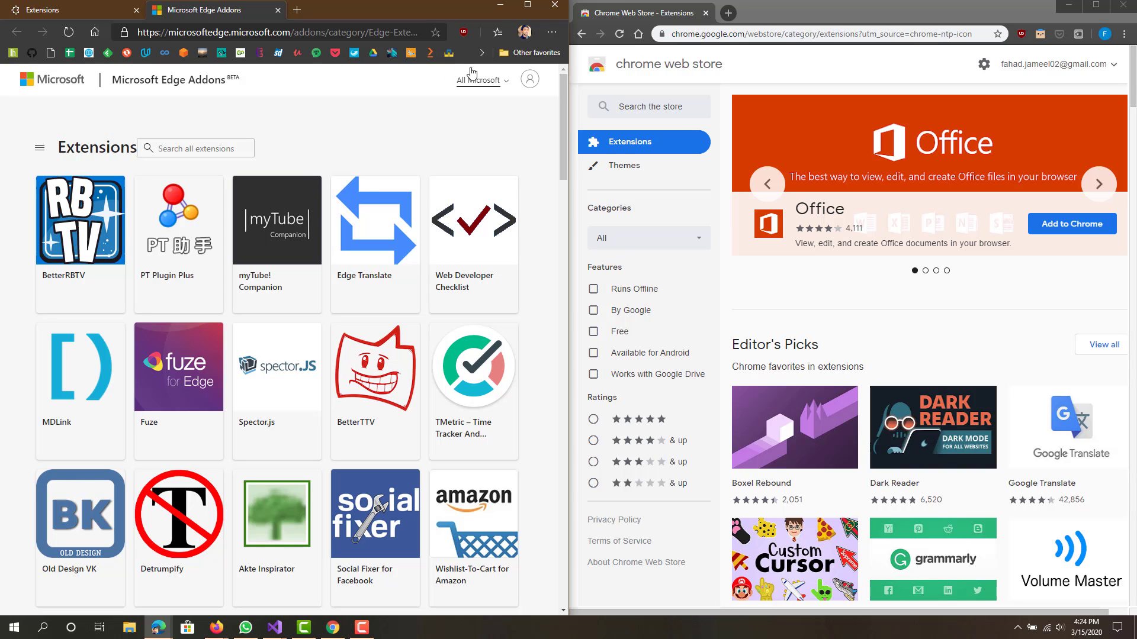
left_click(552, 32)
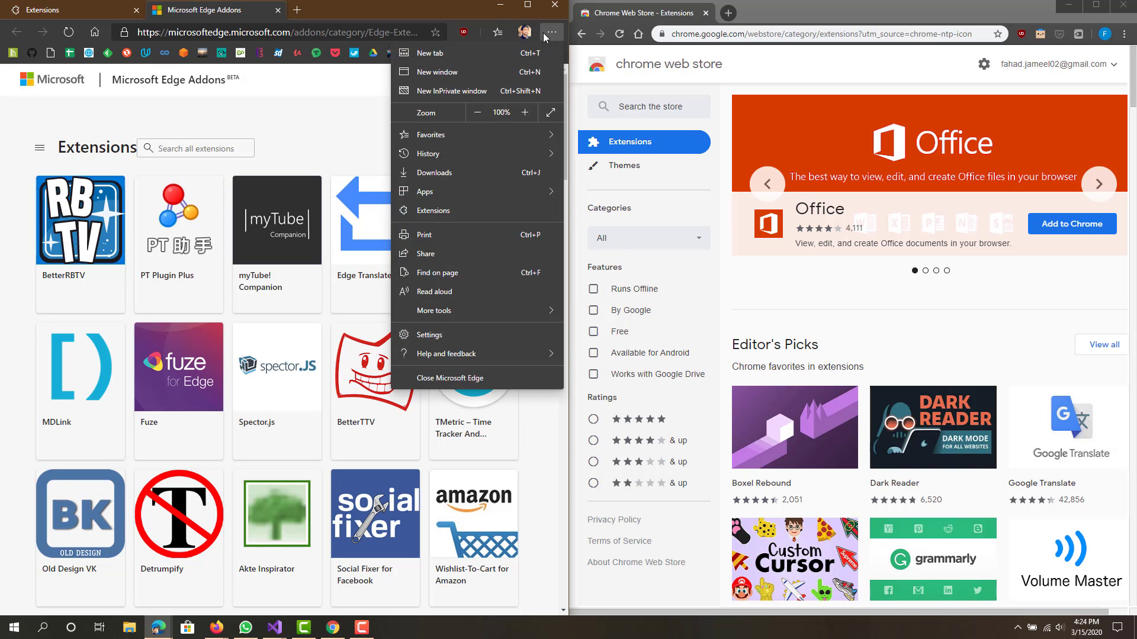
left_click(486, 291)
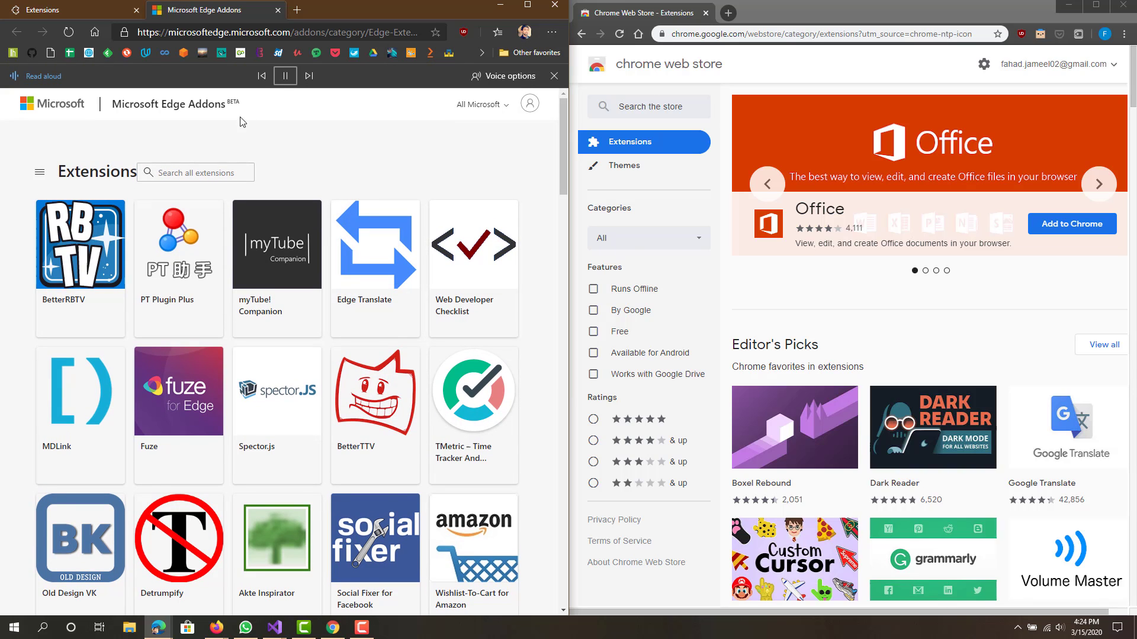
left_click(286, 77)
Go to cnn.com and load the article on Airbnb's coronavirus response
left_click(215, 36)
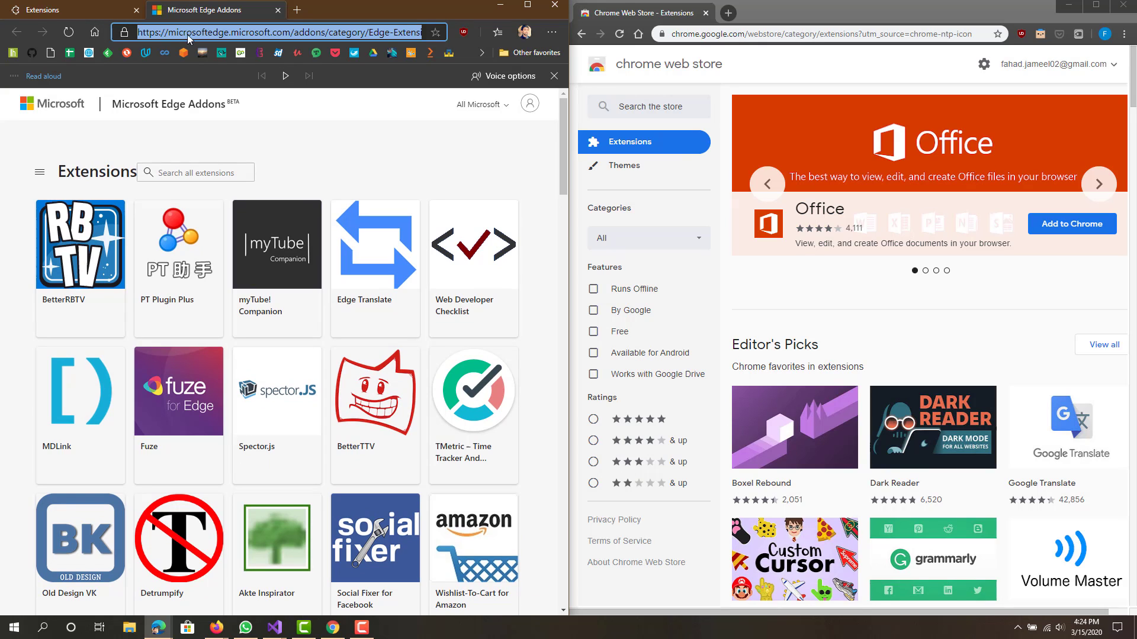
type("c")
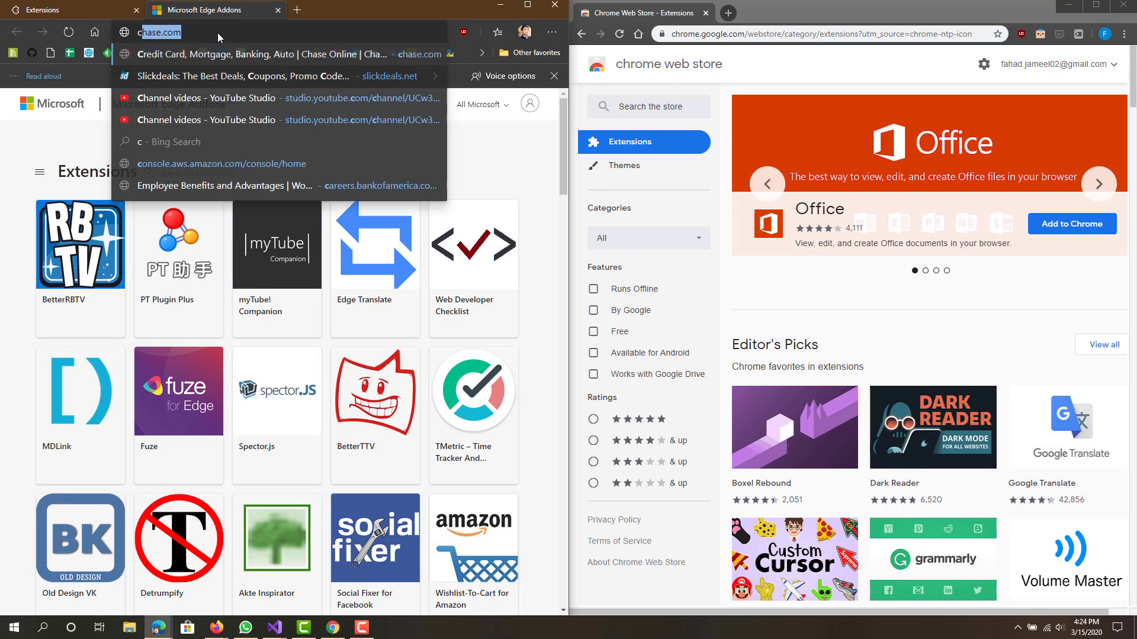
type("nn.com")
key("Return")
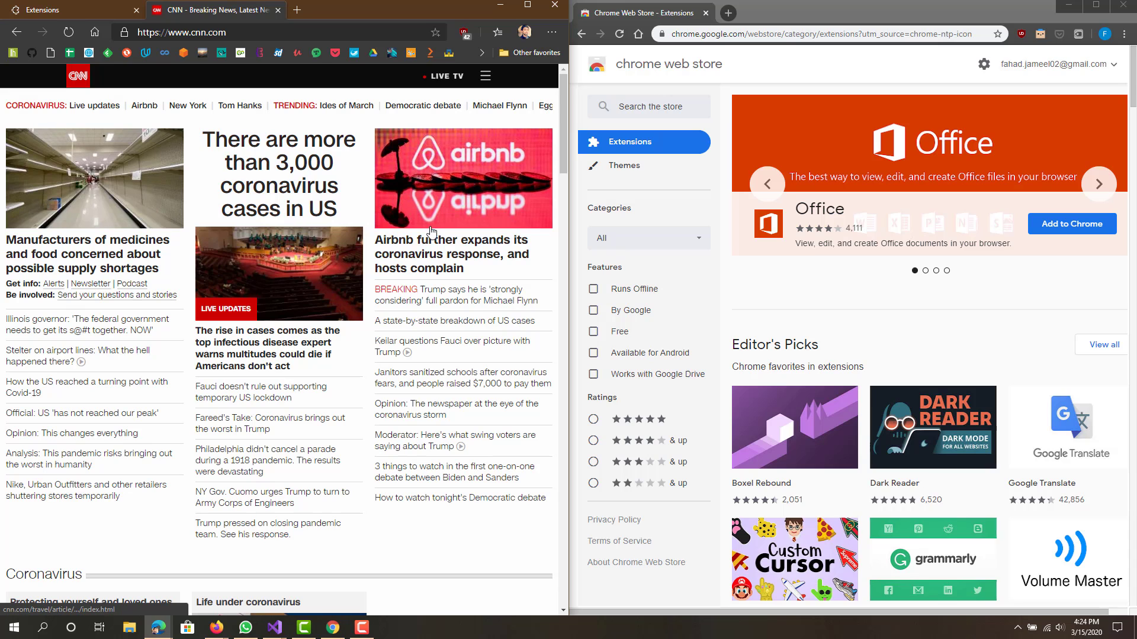
left_click(405, 263)
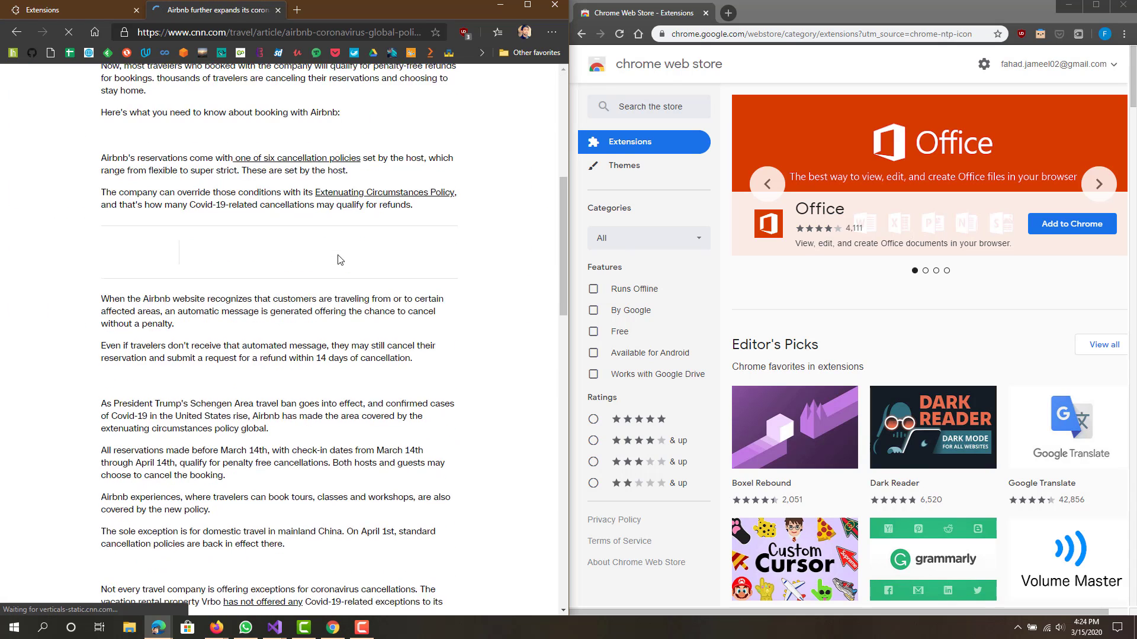
Show Edge's main menu over the CNN Airbnb article
left_click(552, 32)
left_click(378, 168)
scroll(377, 170, "down", 3)
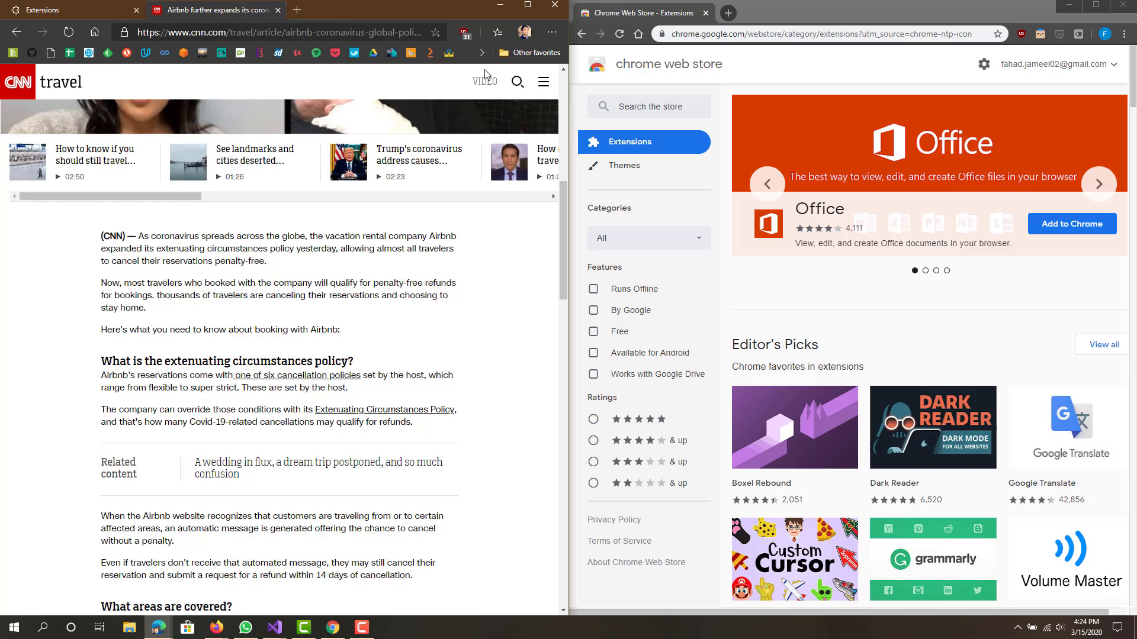
left_click(552, 33)
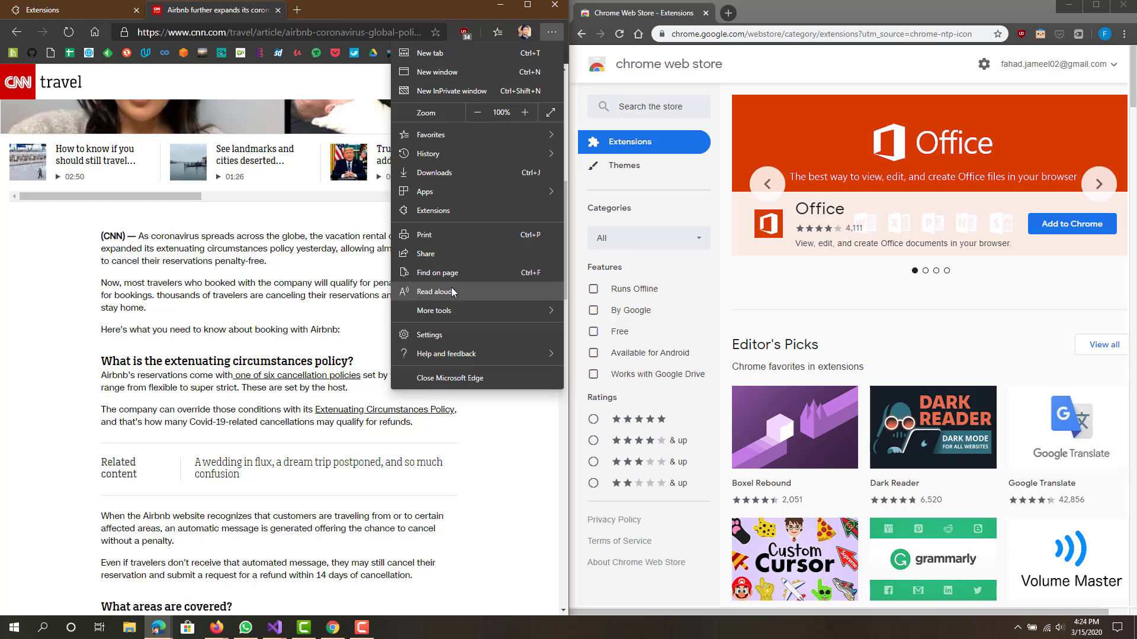
Read the CNN Airbnb article aloud, pause at the byline, and select then clear the opening paragraphs
left_click(444, 291)
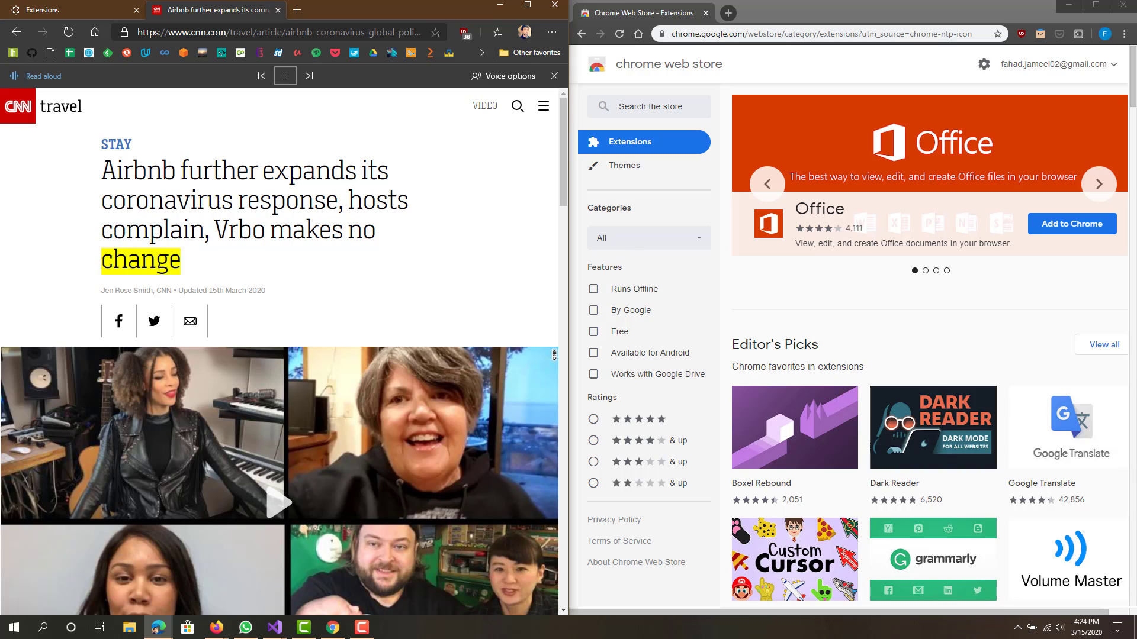
left_click(285, 75)
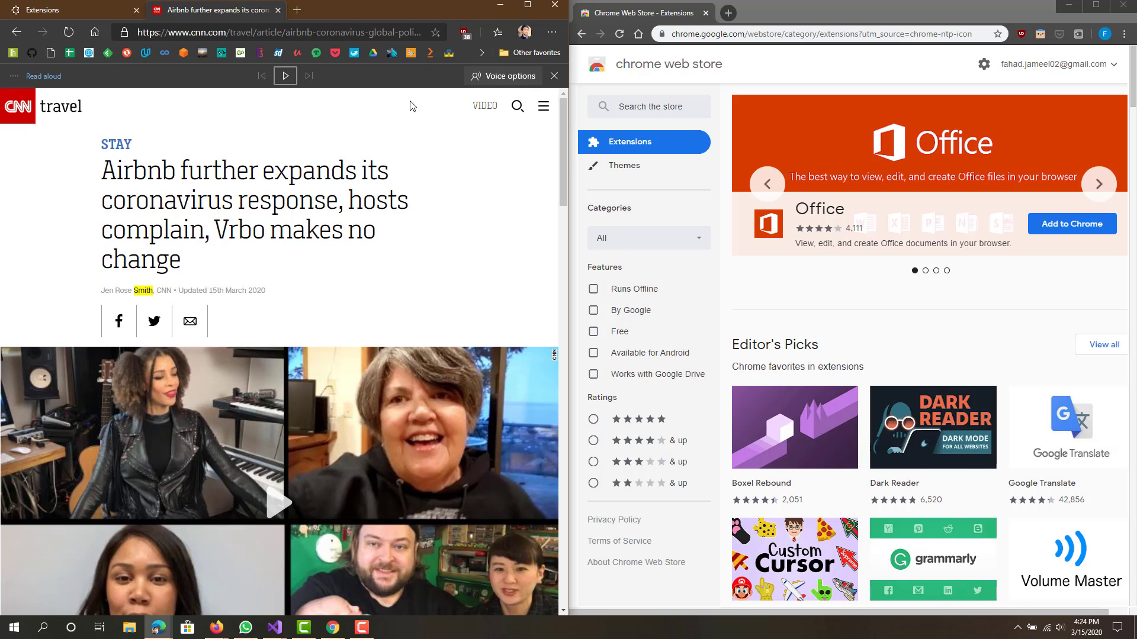
scroll(284, 383, "down", 4)
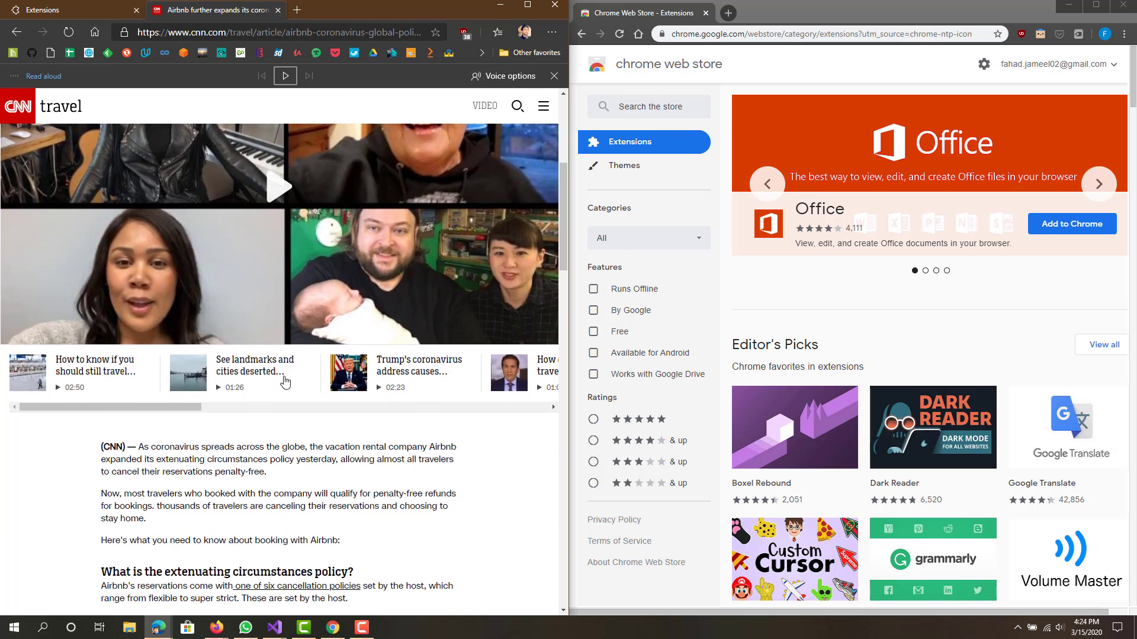
scroll(284, 383, "up", 3)
scroll(266, 355, "up", 2)
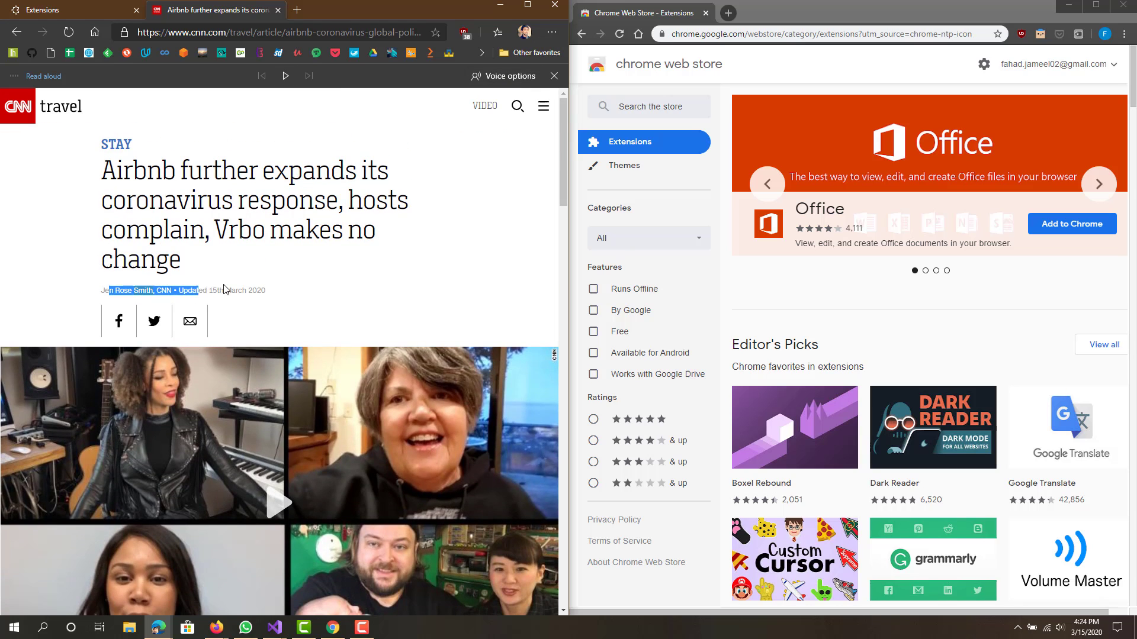
left_click_drag(224, 289, 238, 290)
left_click(233, 291)
scroll(204, 320, "down", 6)
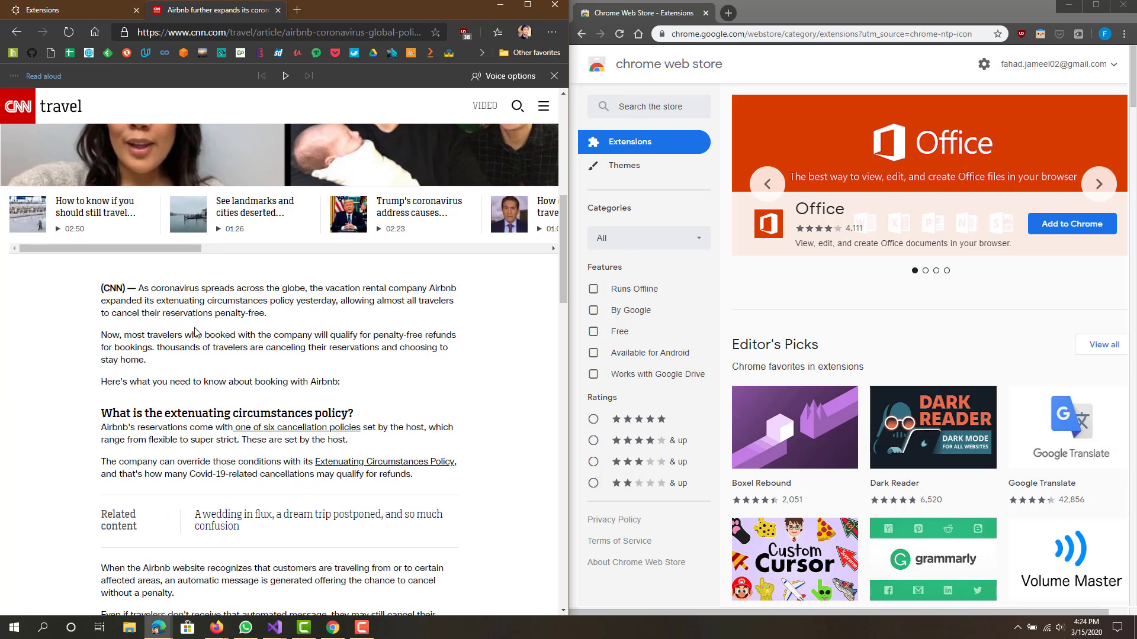
left_click_drag(101, 288, 420, 475)
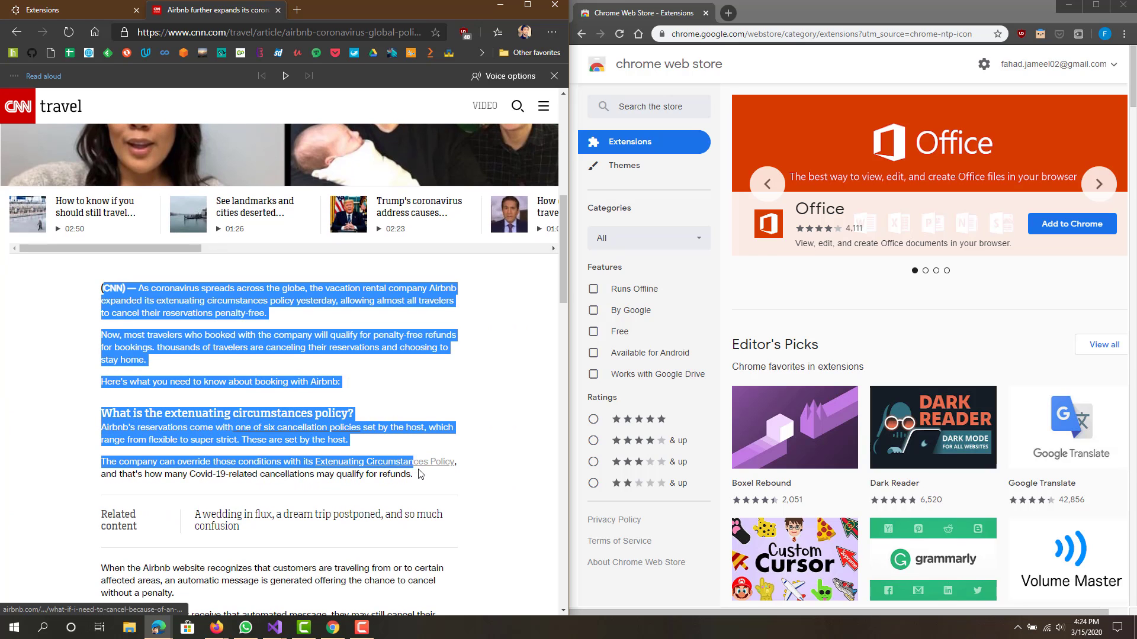
left_click(391, 374)
scroll(417, 267, "up", 6)
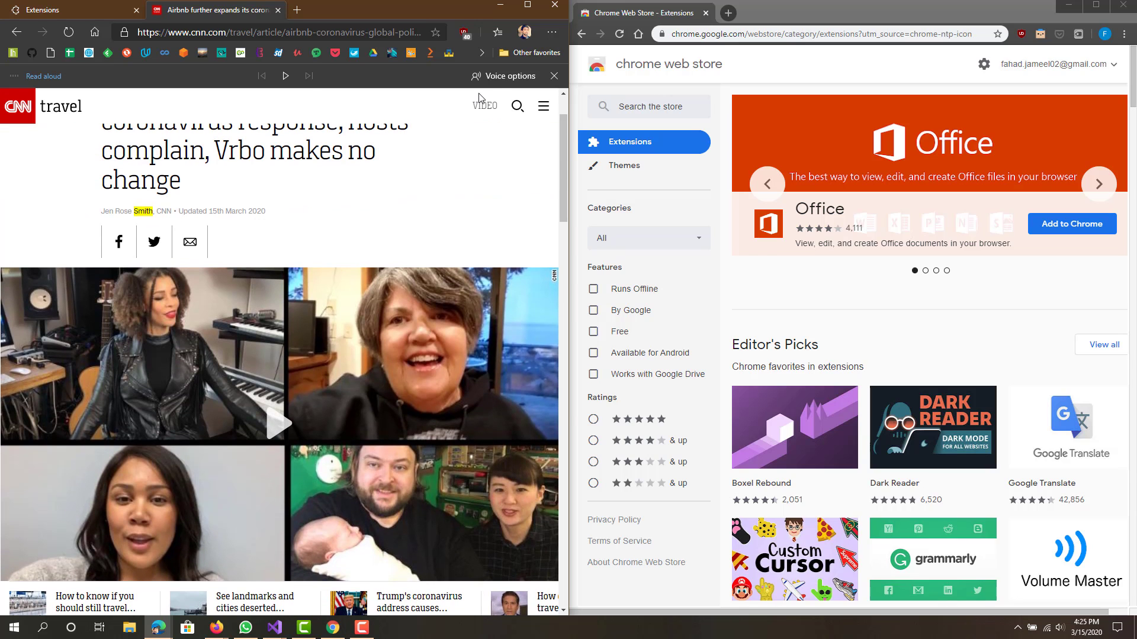
Browse the Read aloud voice list in Voice options and close it keeping the default Jessa voice
left_click(502, 75)
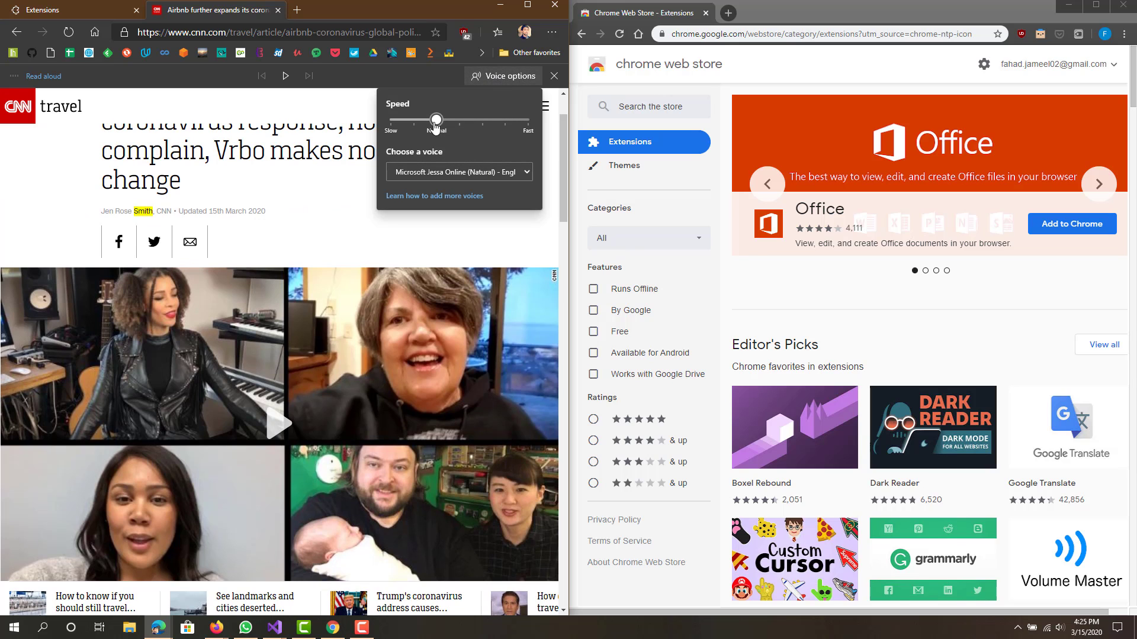
left_click(468, 173)
scroll(460, 271, "down", 1)
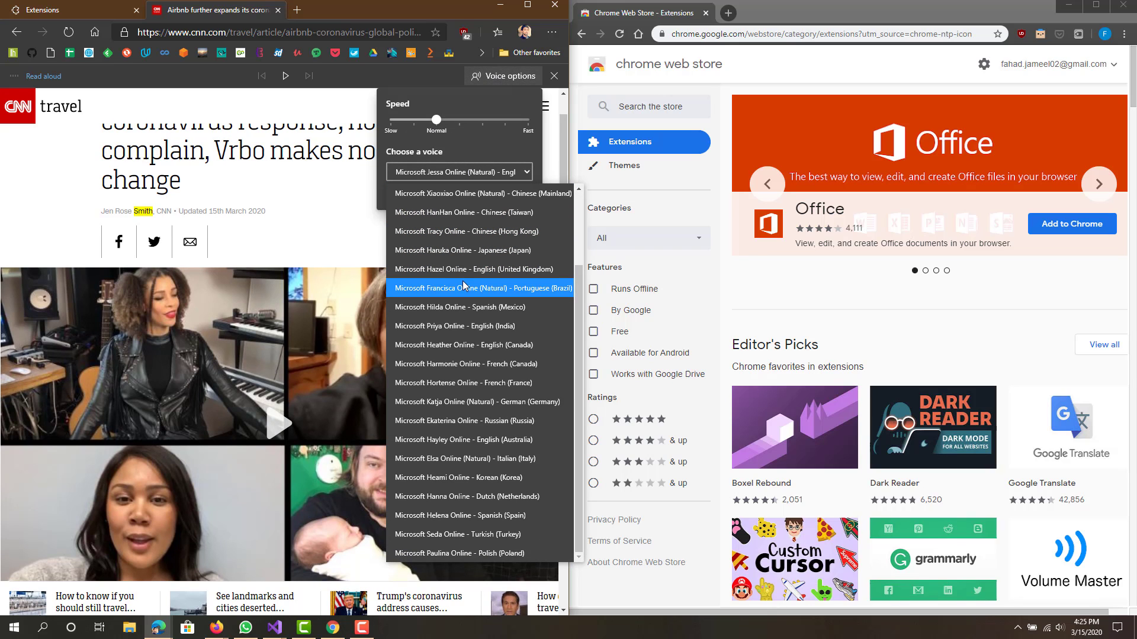
scroll(467, 345, "up", 1)
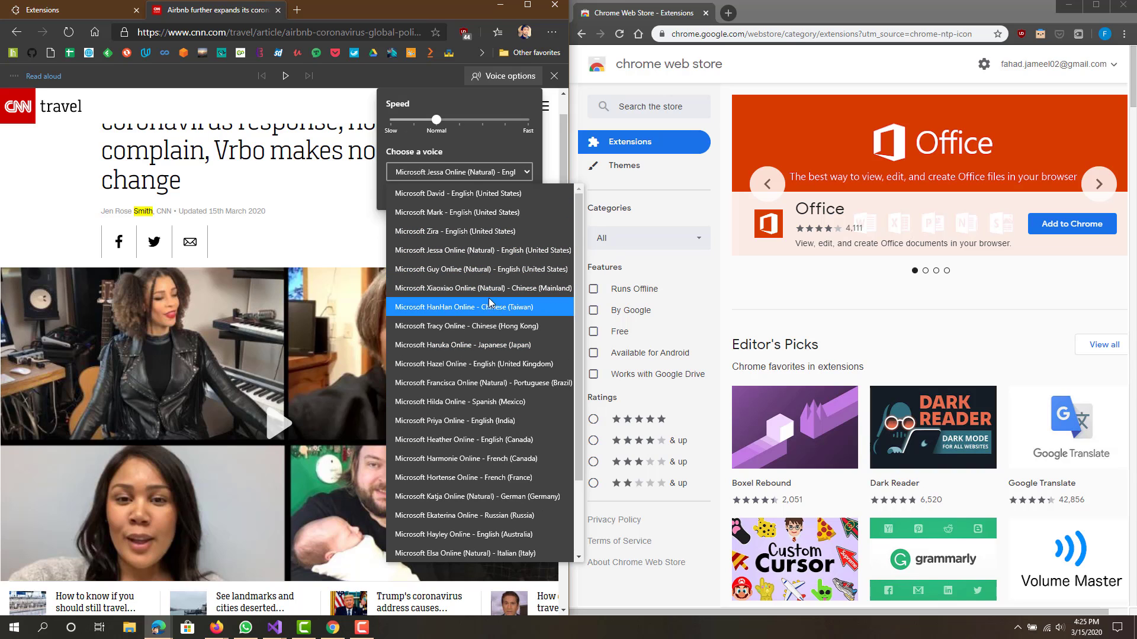
scroll(489, 304, "down", 1)
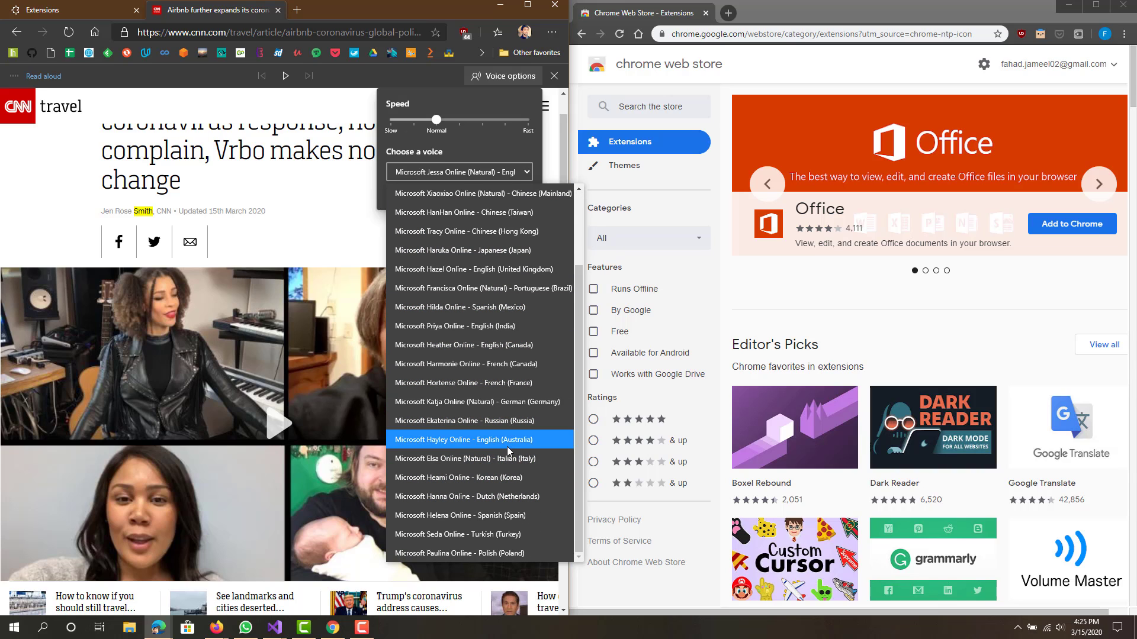
left_click(473, 149)
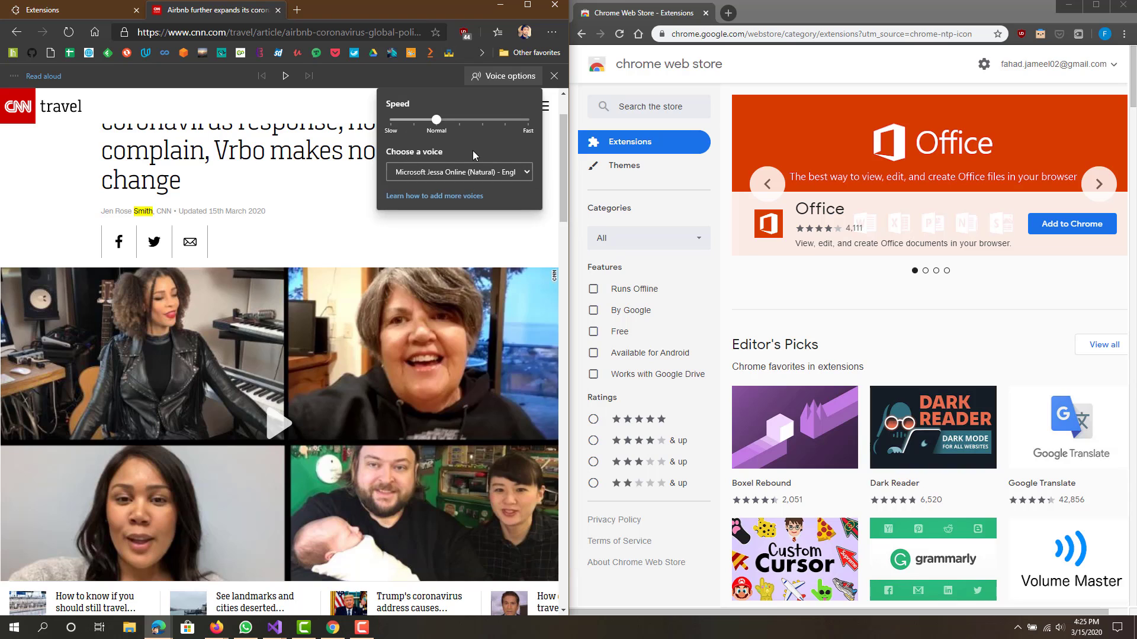
left_click(312, 152)
scroll(314, 157, "up", 1)
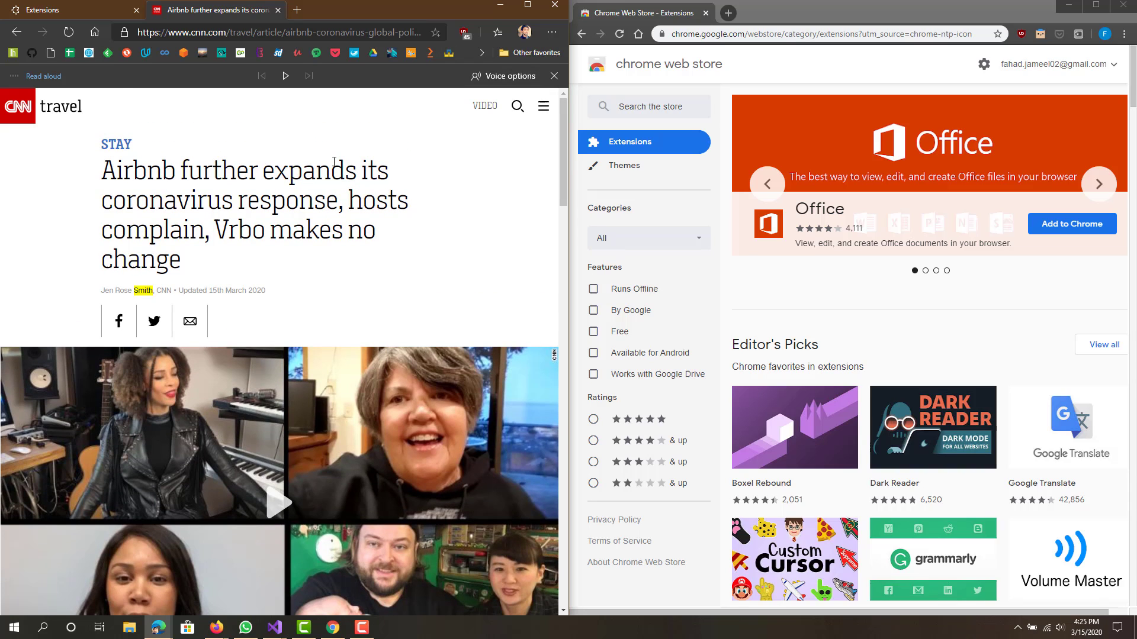